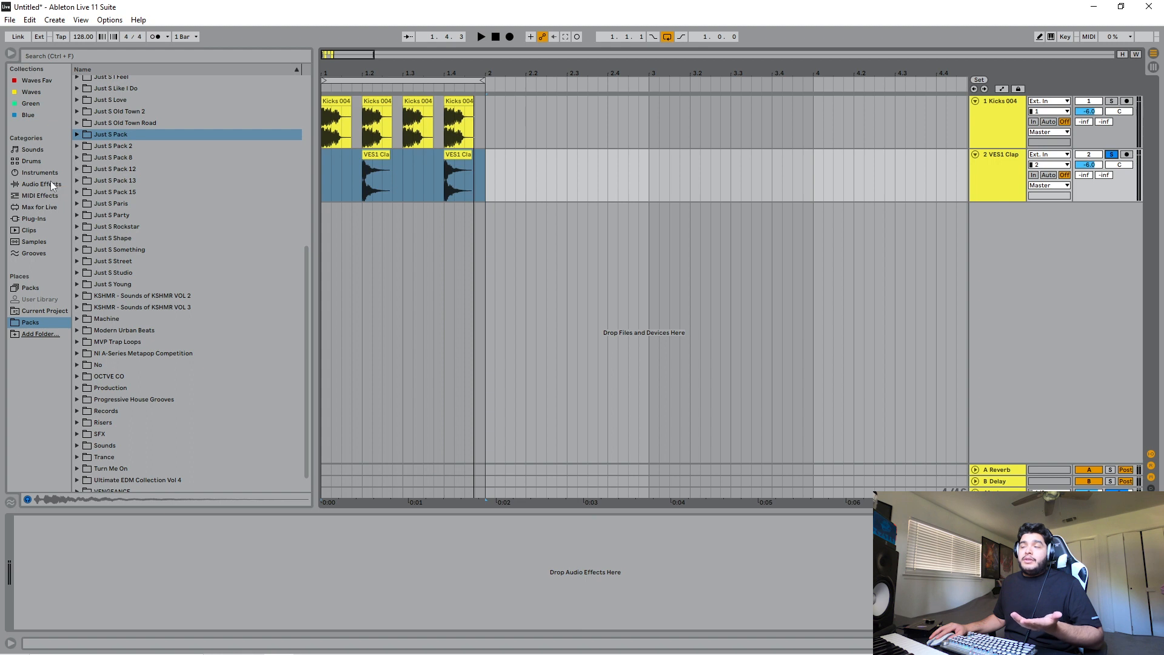
- Add the Reverb audio effect to the VES1 Clap track
{"action": "left_click", "coordinate": [1001, 170]}
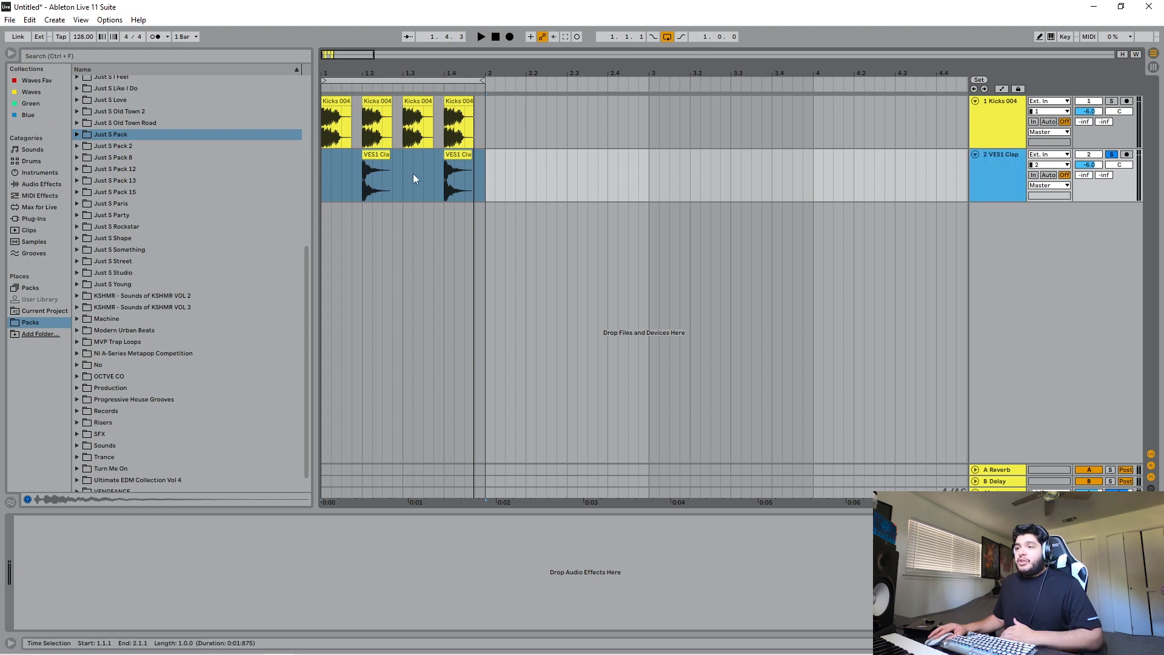
{"action": "left_click", "coordinate": [41, 184]}
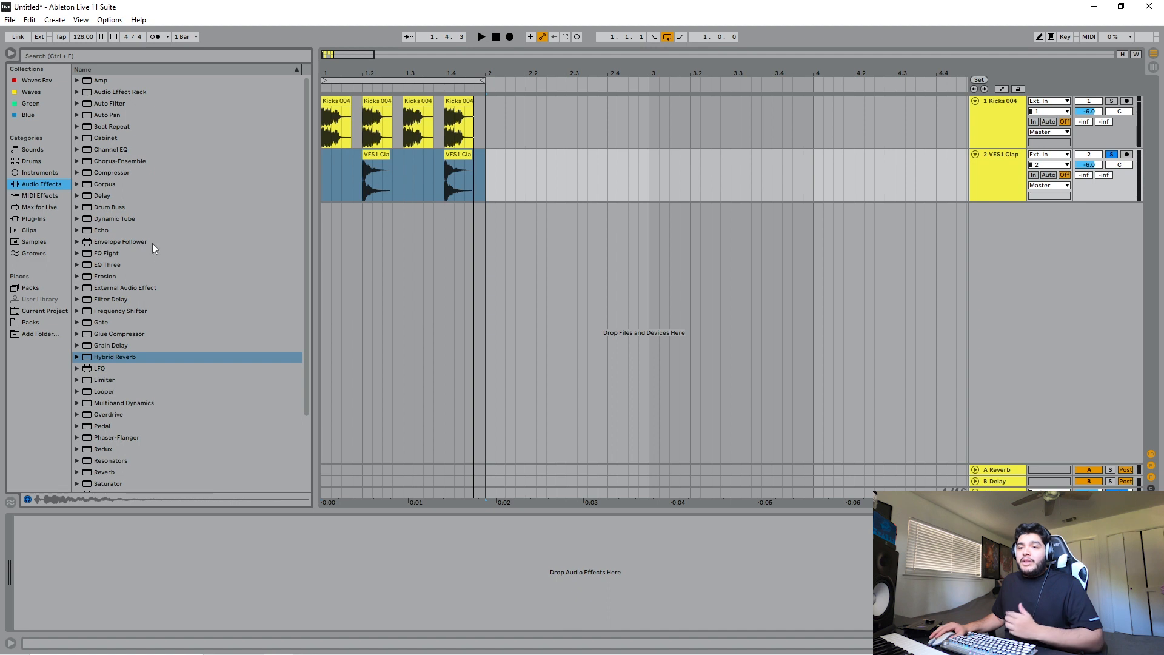
{"action": "scroll", "coordinate": [142, 292], "scroll_direction": "down", "scroll_amount": 2}
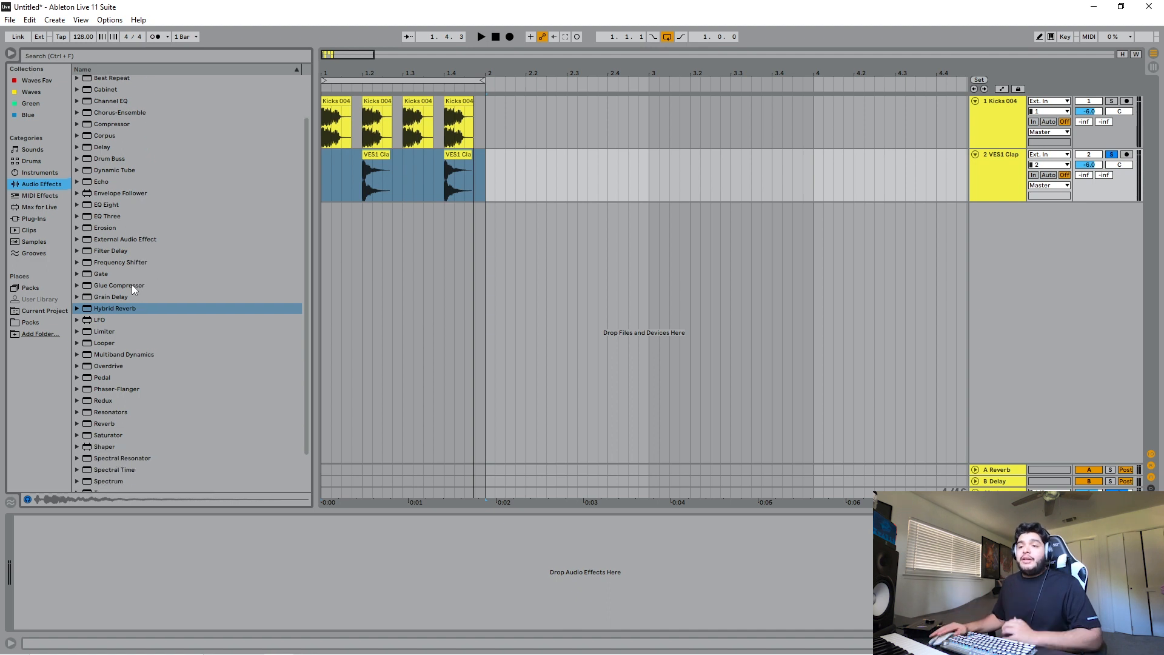
{"action": "left_click", "coordinate": [89, 424]}
{"action": "left_click_drag", "start_coordinate": [89, 424], "coordinate": [838, 260]}
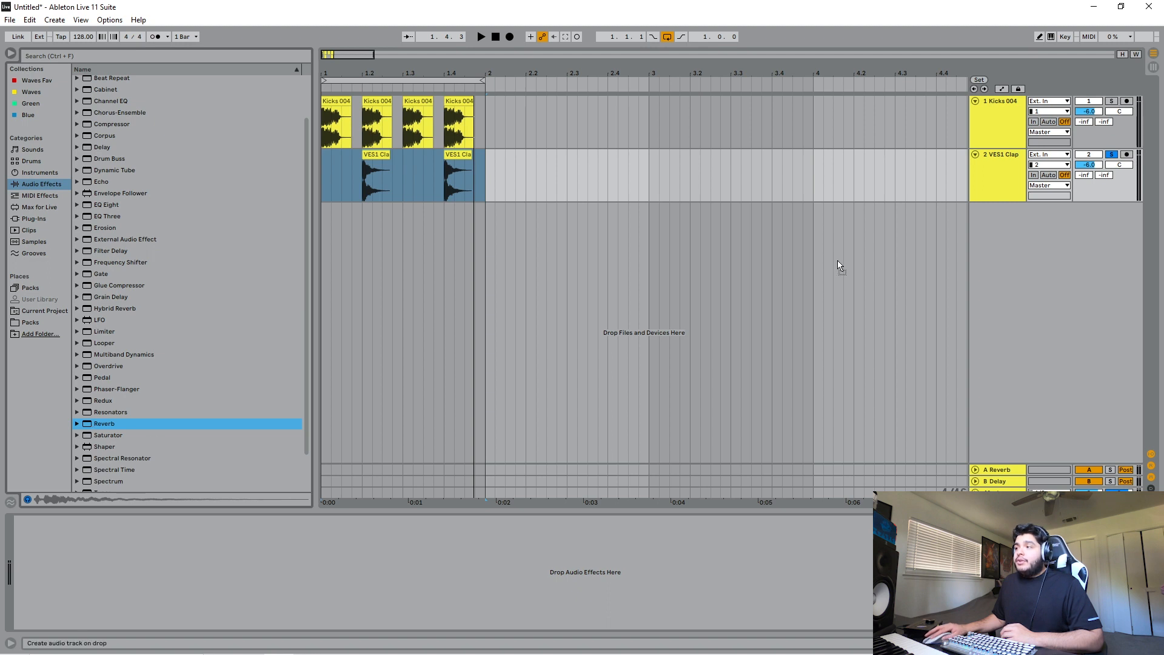
{"action": "left_click_drag", "start_coordinate": [999, 181], "coordinate": [999, 179]}
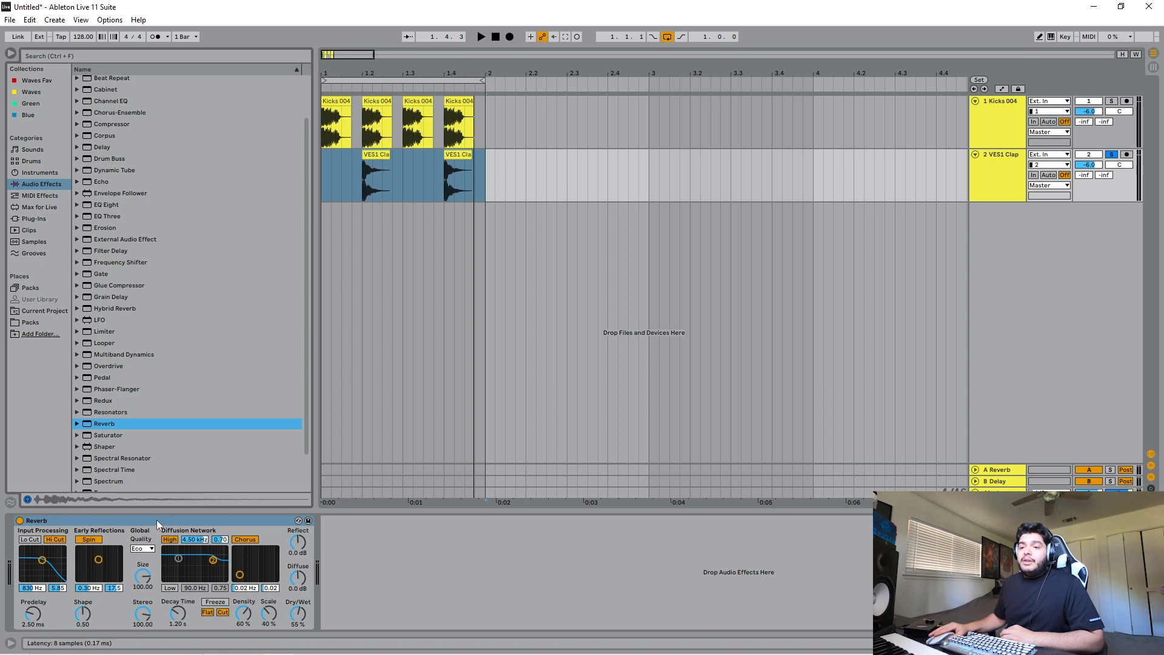
- Play the loop and audition the clap's Reverb at Dry/Wet settings of 50%, 100%, 12% and 26%
{"action": "left_click", "coordinate": [299, 616]}
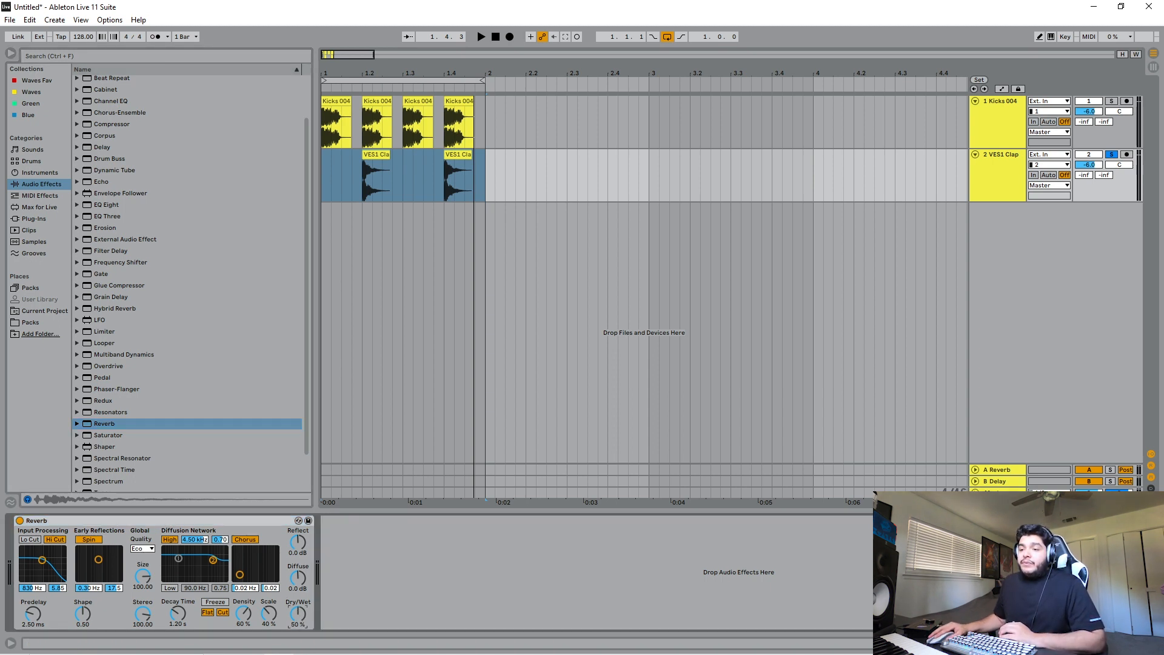
{"action": "key", "text": "space"}
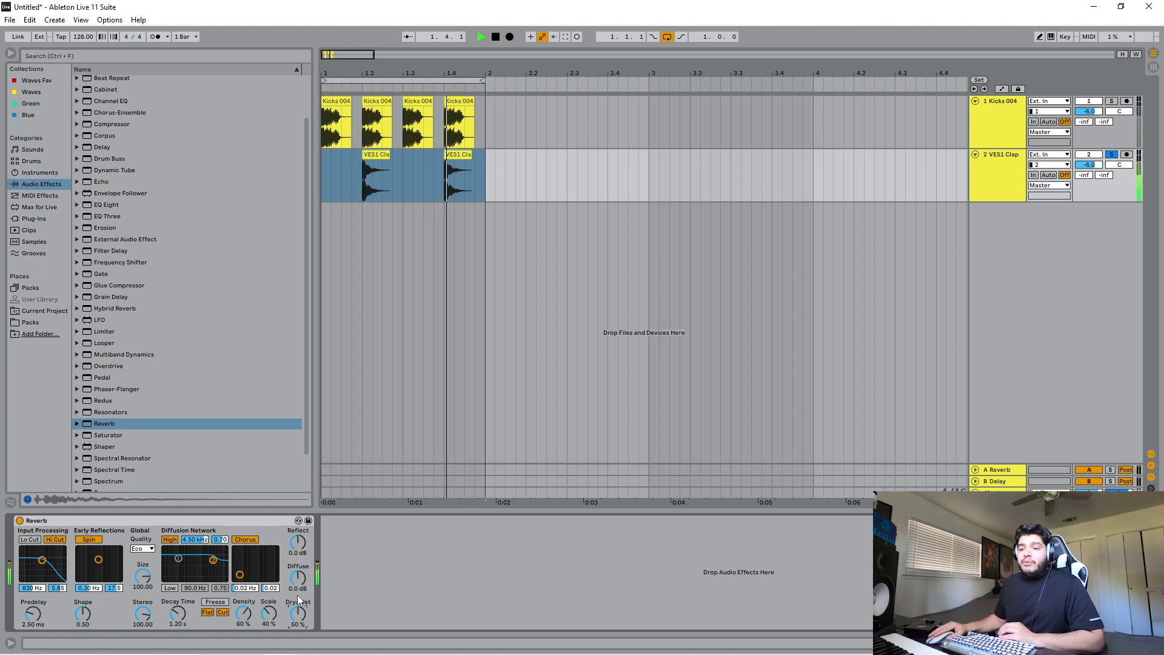
{"action": "left_click_drag", "start_coordinate": [297, 620], "coordinate": [297, 561]}
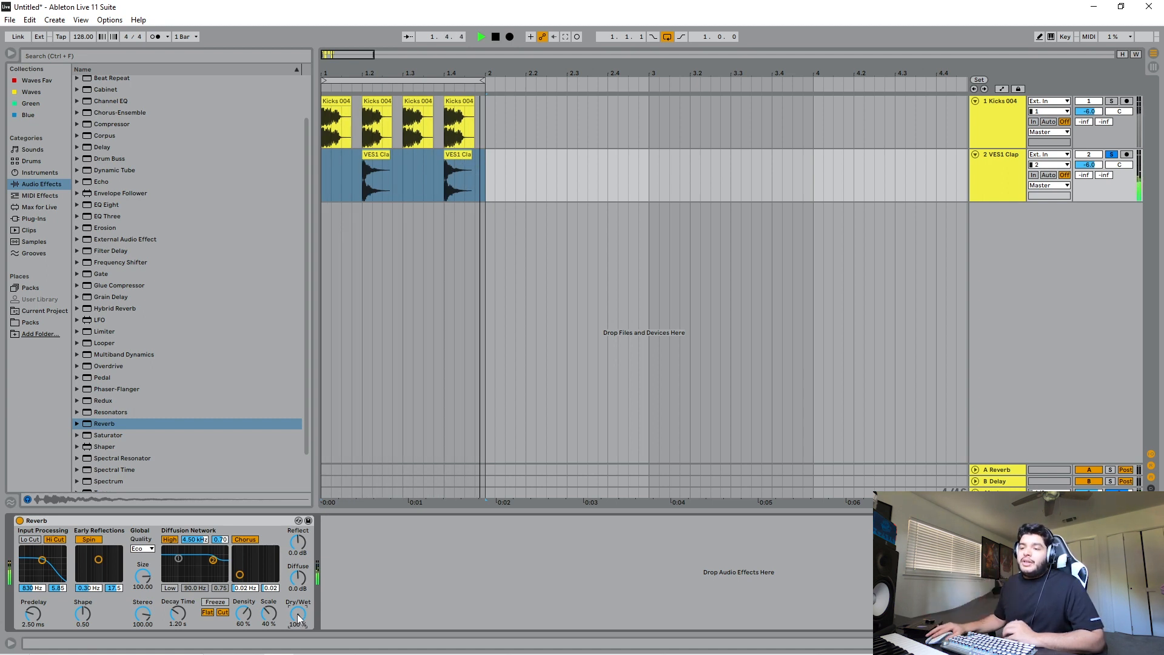
{"action": "left_click_drag", "start_coordinate": [298, 618], "coordinate": [298, 654]}
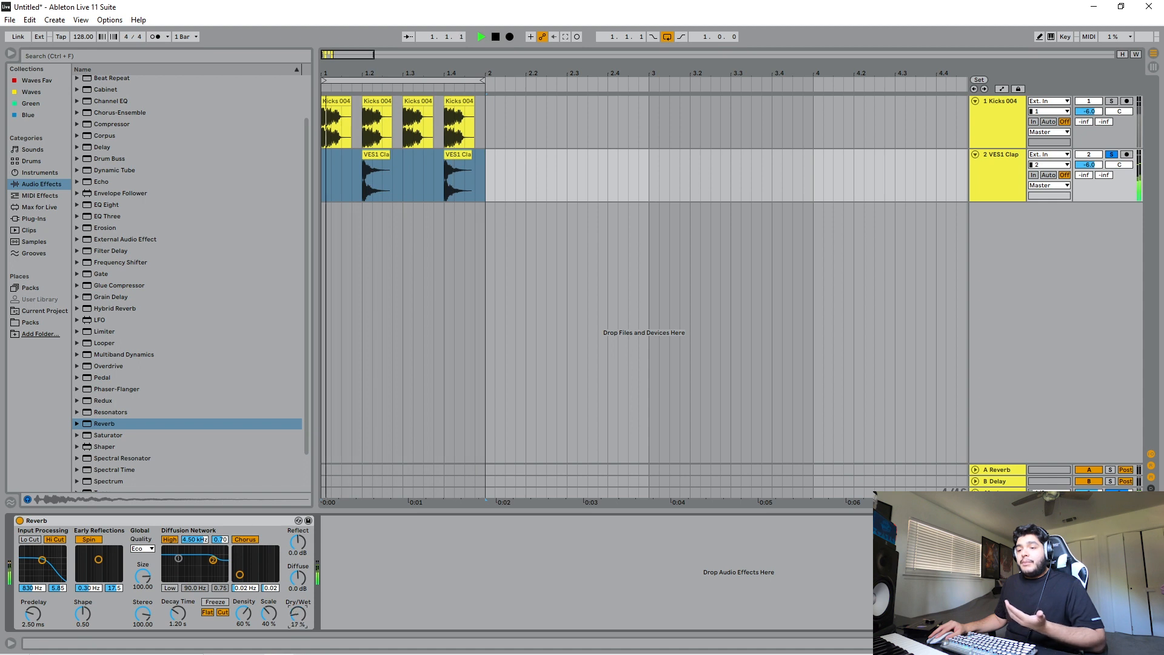
{"action": "left_click_drag", "start_coordinate": [298, 615], "coordinate": [298, 616]}
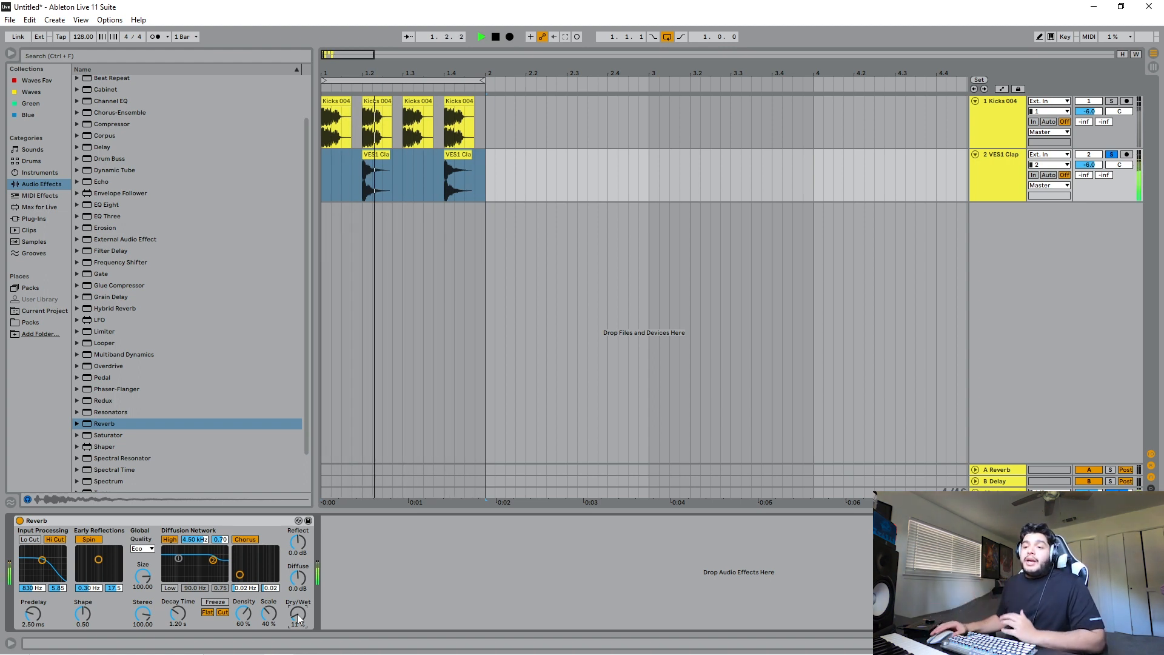
{"action": "left_click_drag", "start_coordinate": [298, 619], "coordinate": [297, 614]}
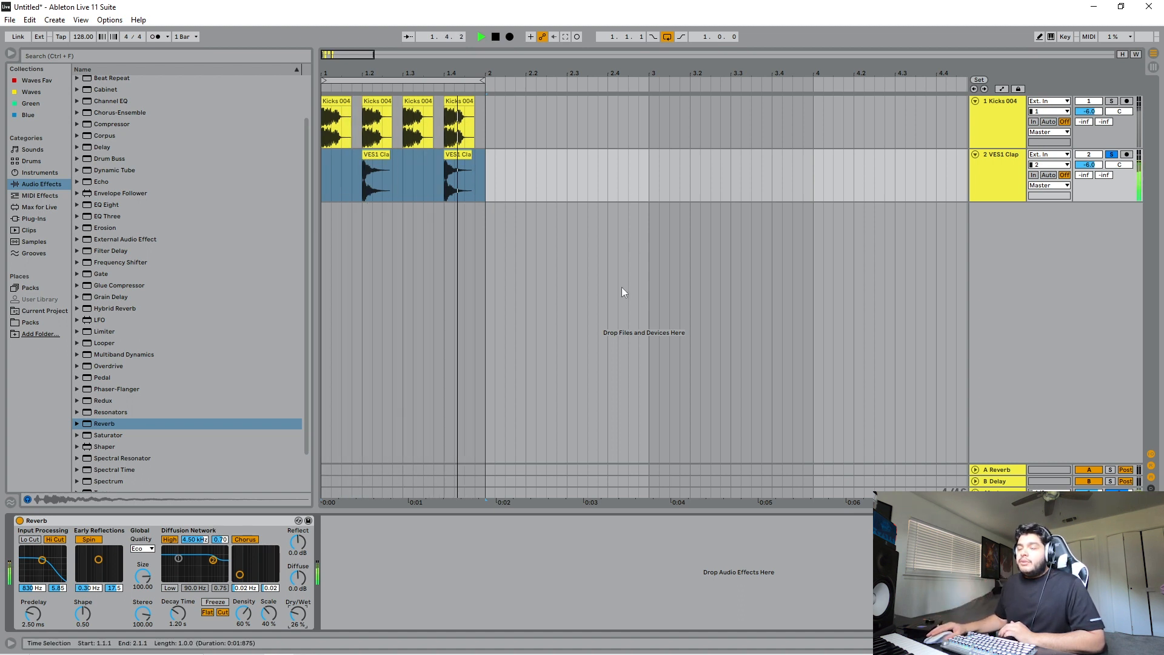
- Stop playback and delete the Reverb from the VES1 Clap track
{"action": "key", "text": "space"}
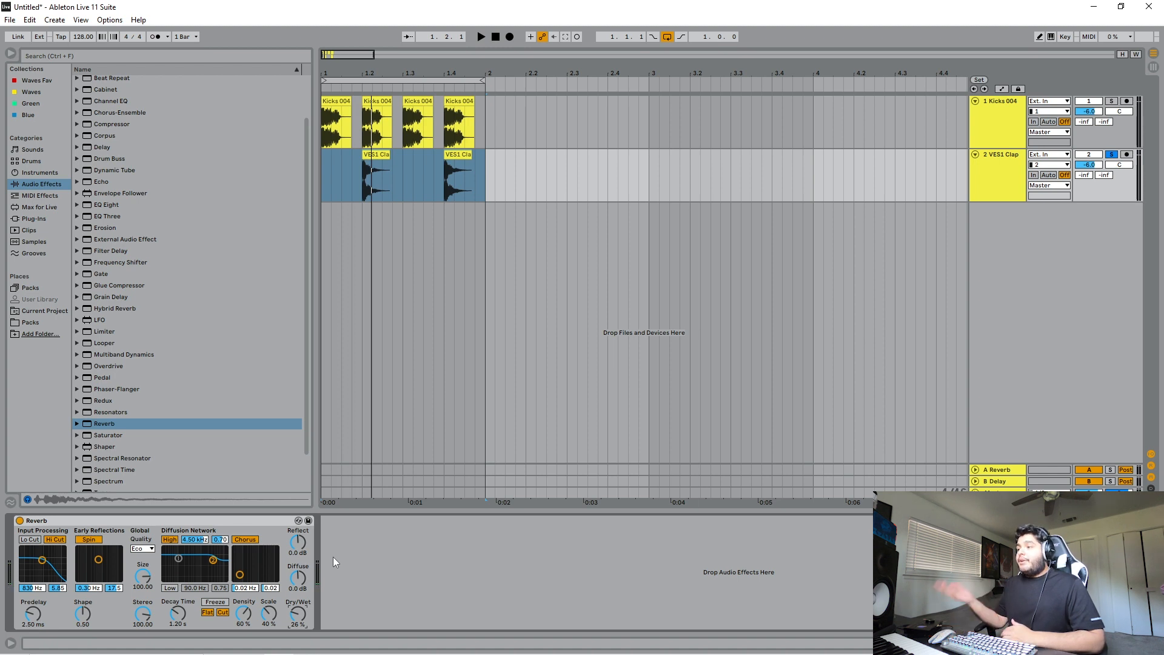
{"action": "left_click", "coordinate": [261, 519]}
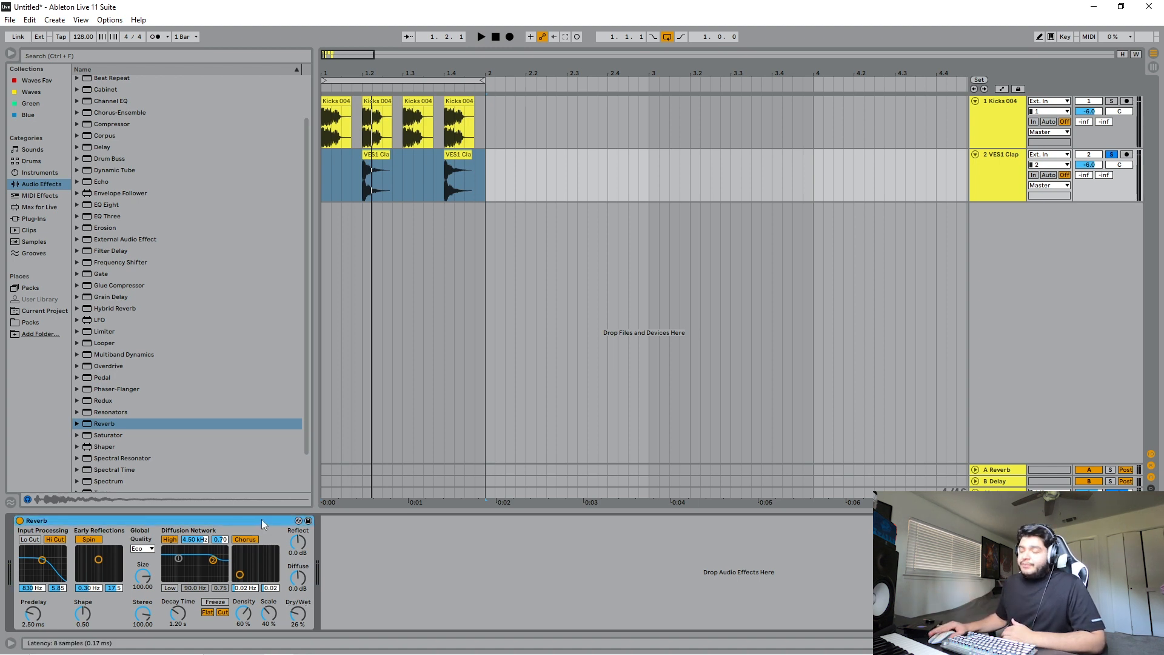
{"action": "key", "text": "Delete"}
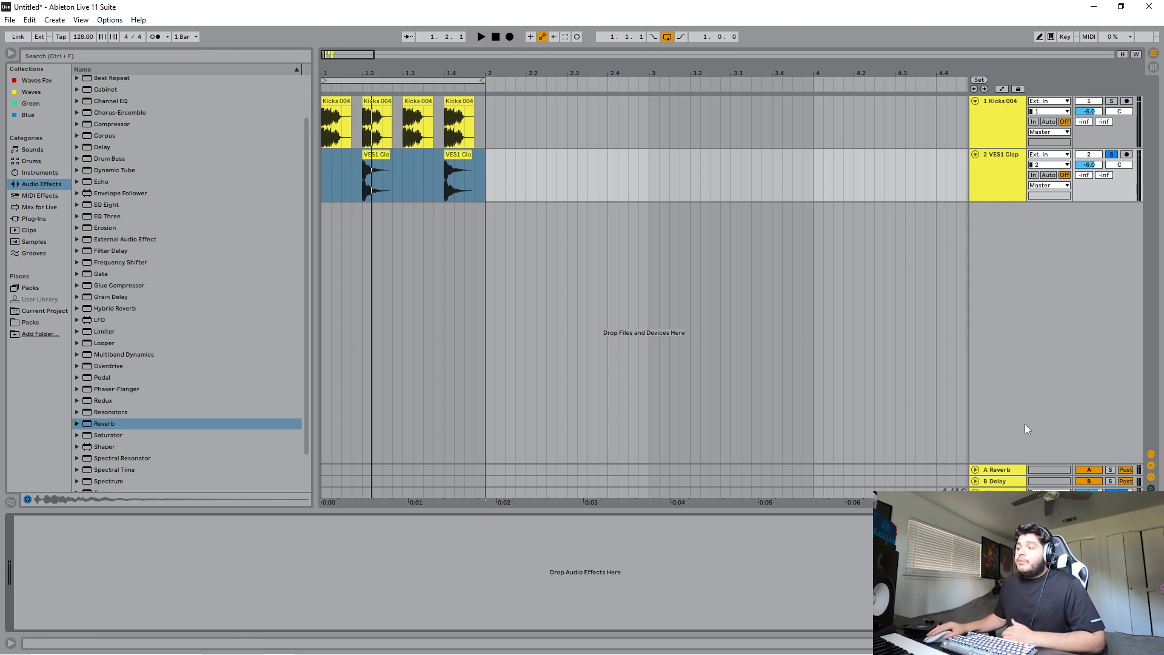
- Delete the A Reverb and B Delay return tracks
{"action": "left_click", "coordinate": [1008, 473]}
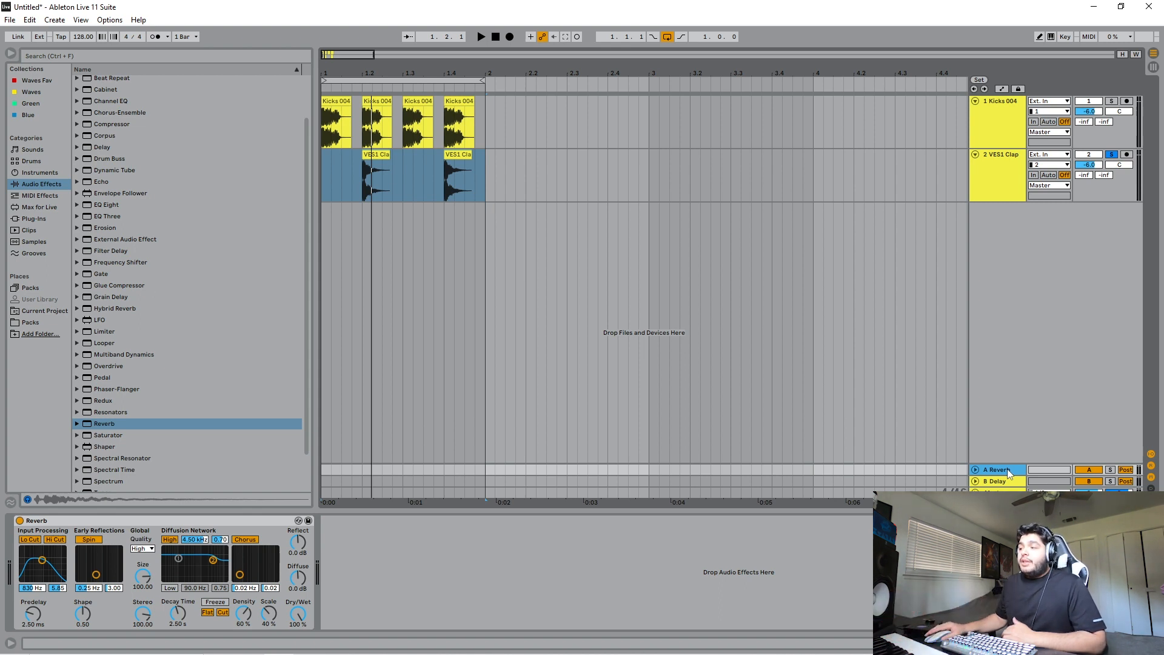
{"action": "key", "text": "Delete"}
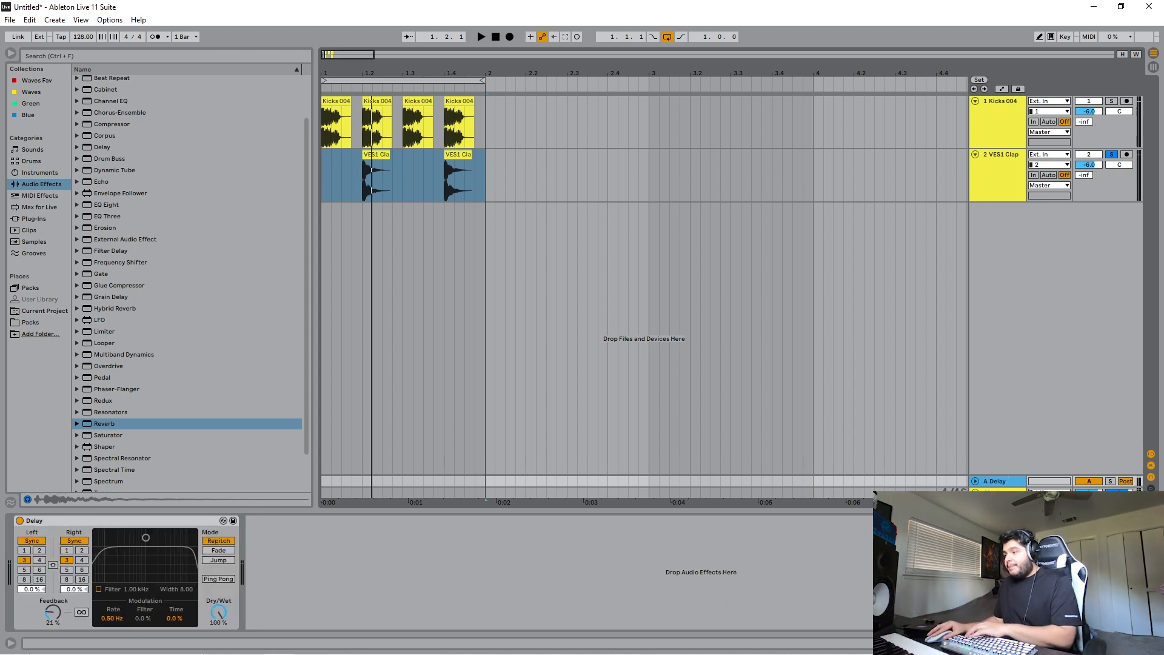
{"action": "key", "text": "Delete"}
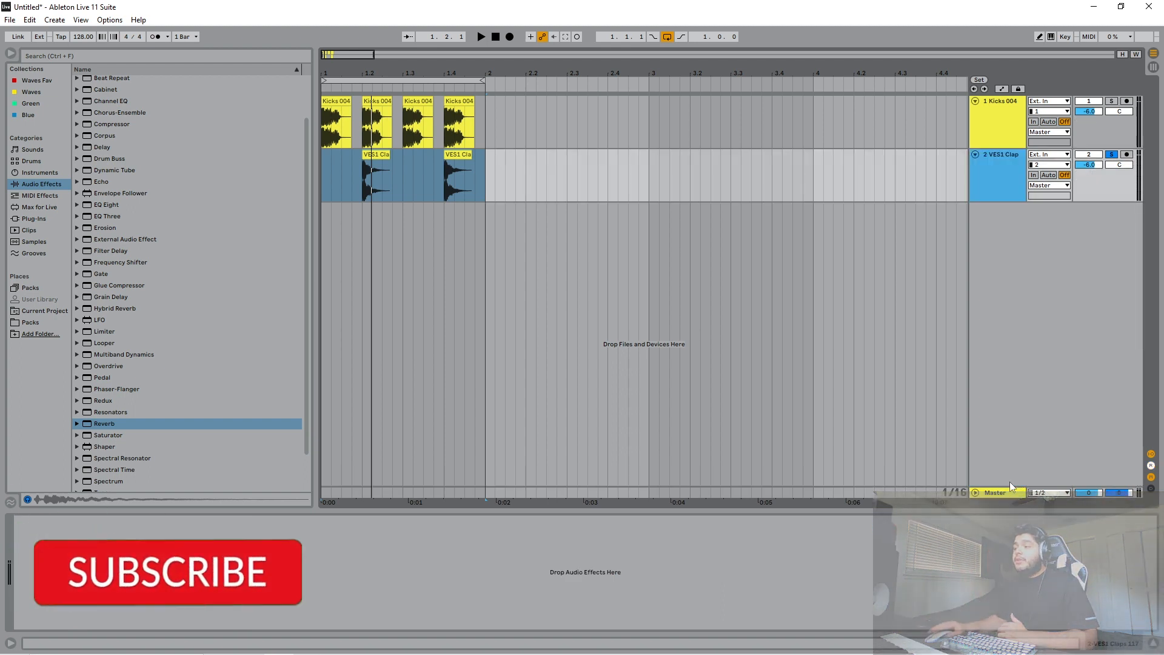
- Create a new return track holding a Reverb set to 100% Dry/Wet
{"action": "right_click", "coordinate": [999, 468]}
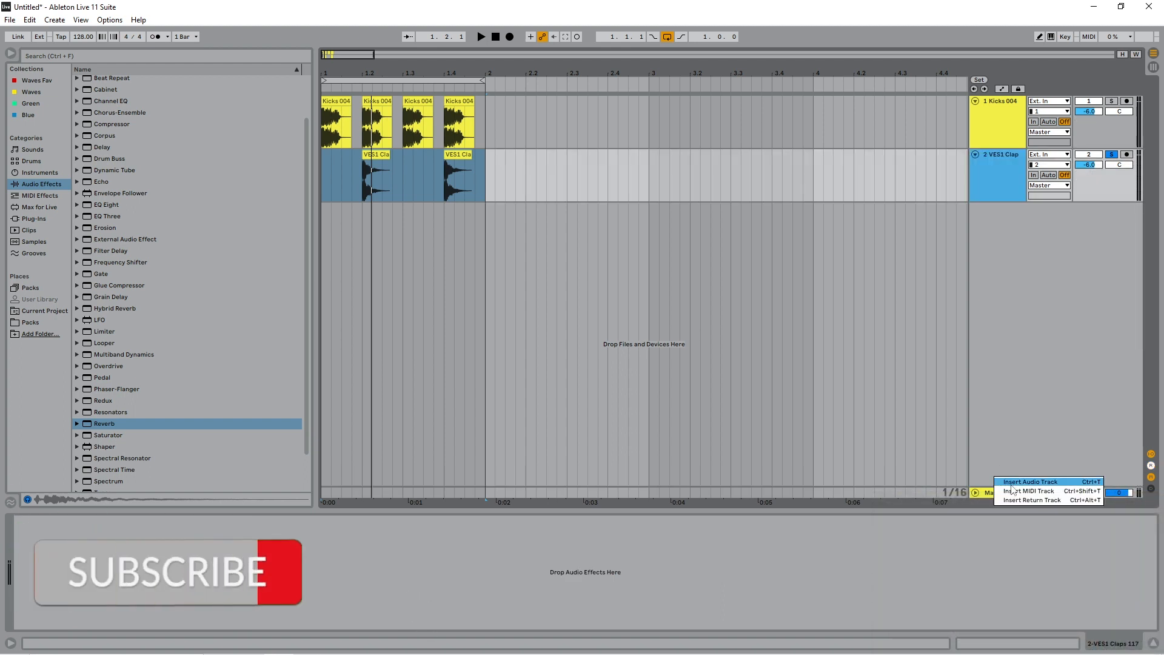
{"action": "left_click", "coordinate": [1014, 501]}
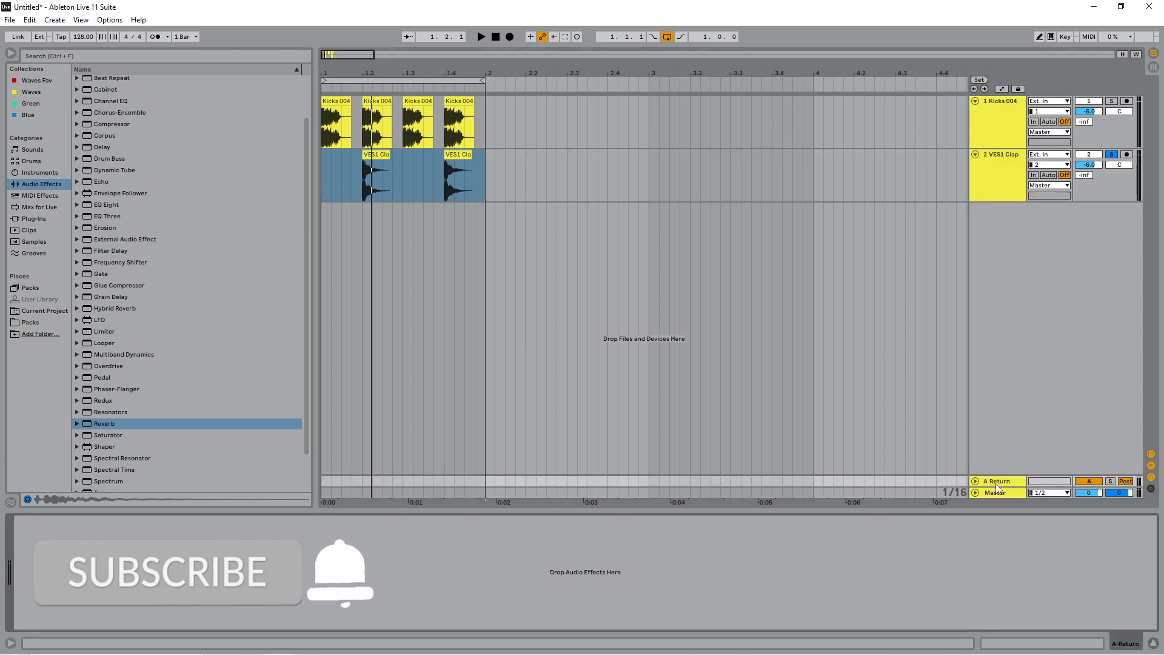
{"action": "left_click_drag", "start_coordinate": [100, 425], "coordinate": [210, 581]}
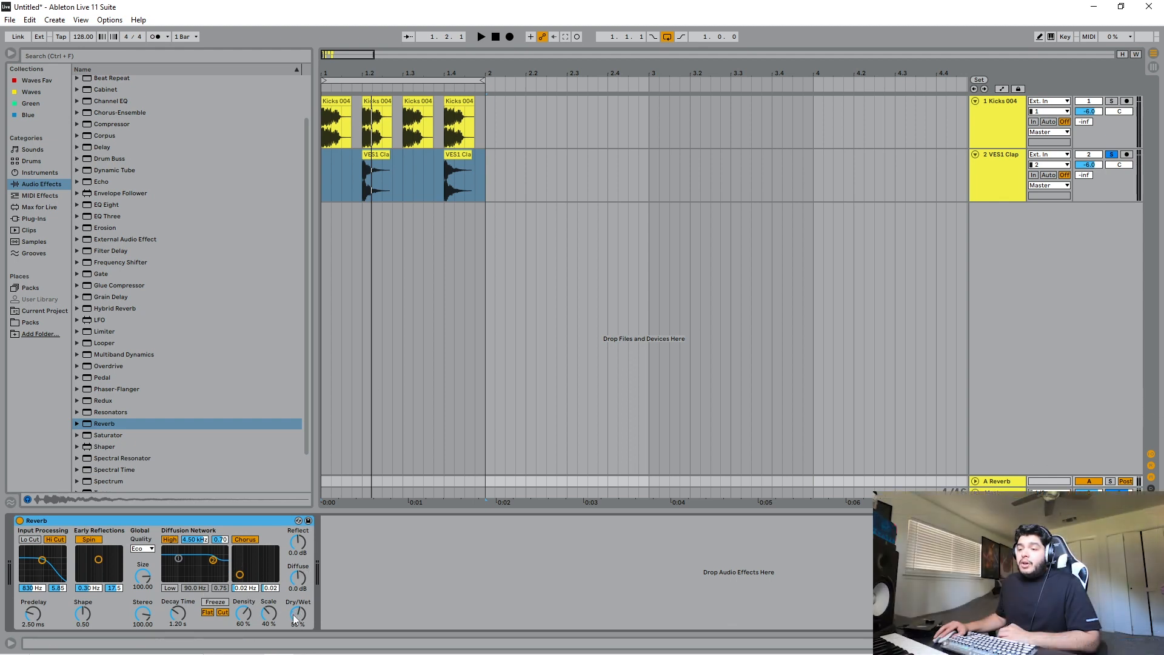
{"action": "mouse_move", "coordinate": [295, 619]}
{"action": "left_mouse_down"}
{"action": "mouse_move", "coordinate": [296, 642]}
{"action": "mouse_move", "coordinate": [296, 600]}
{"action": "left_mouse_up"}
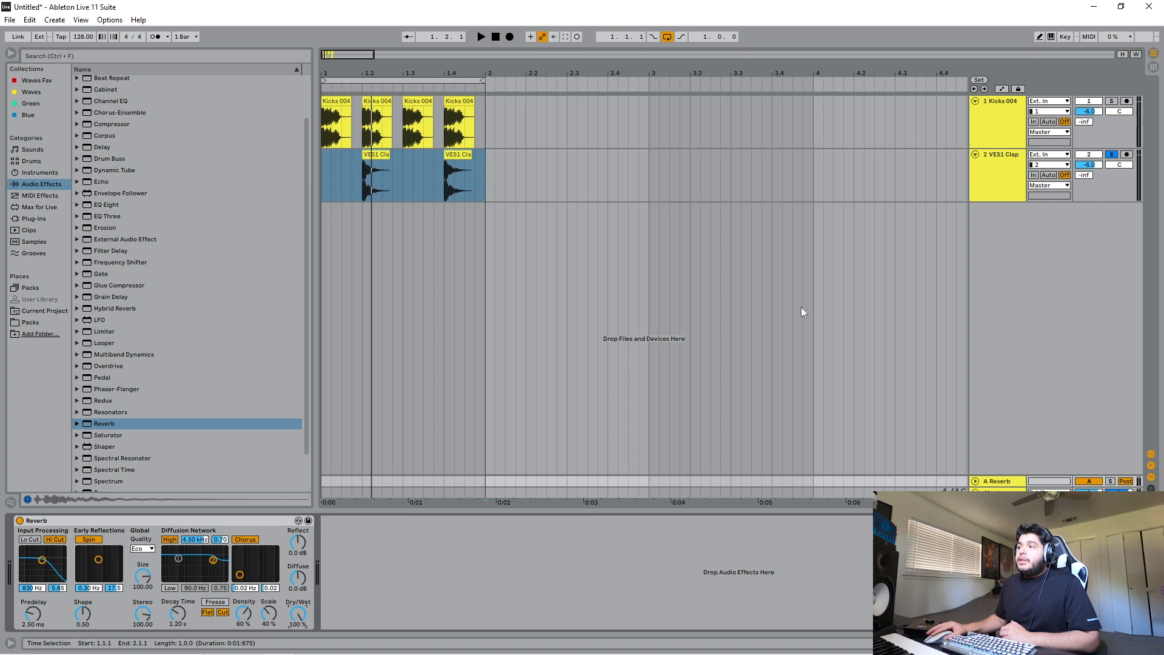
- Try the VES1 Clap track's send to the reverb return at -28.0 dB
{"action": "left_click", "coordinate": [986, 182]}
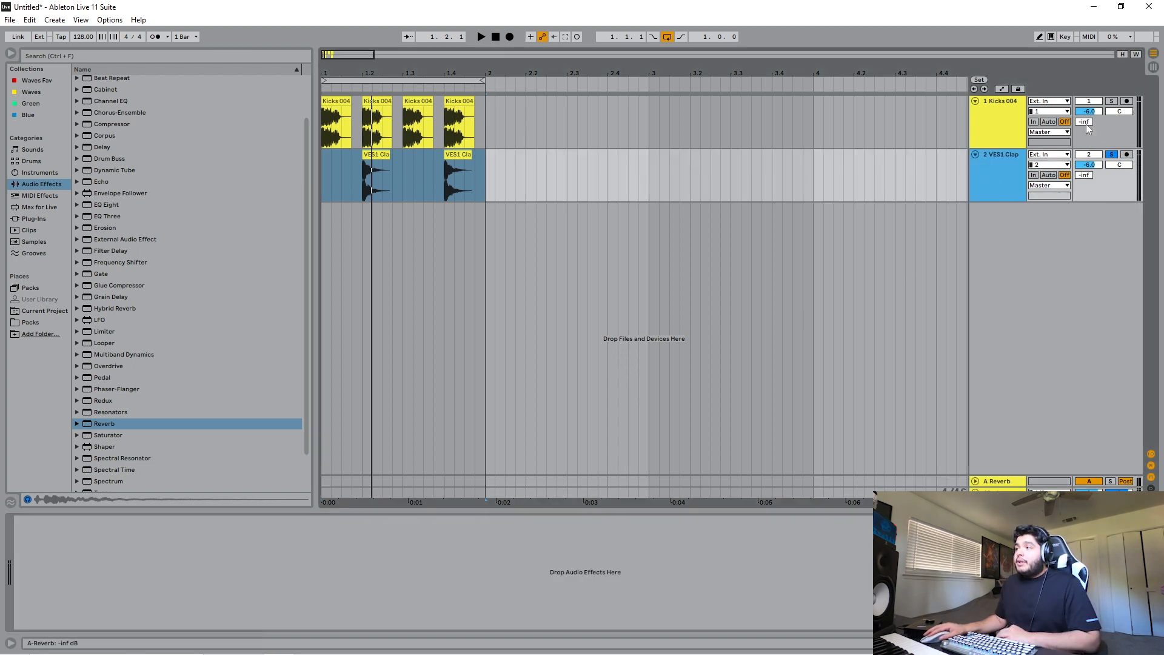
{"action": "left_click_drag", "start_coordinate": [1087, 178], "coordinate": [1087, 163]}
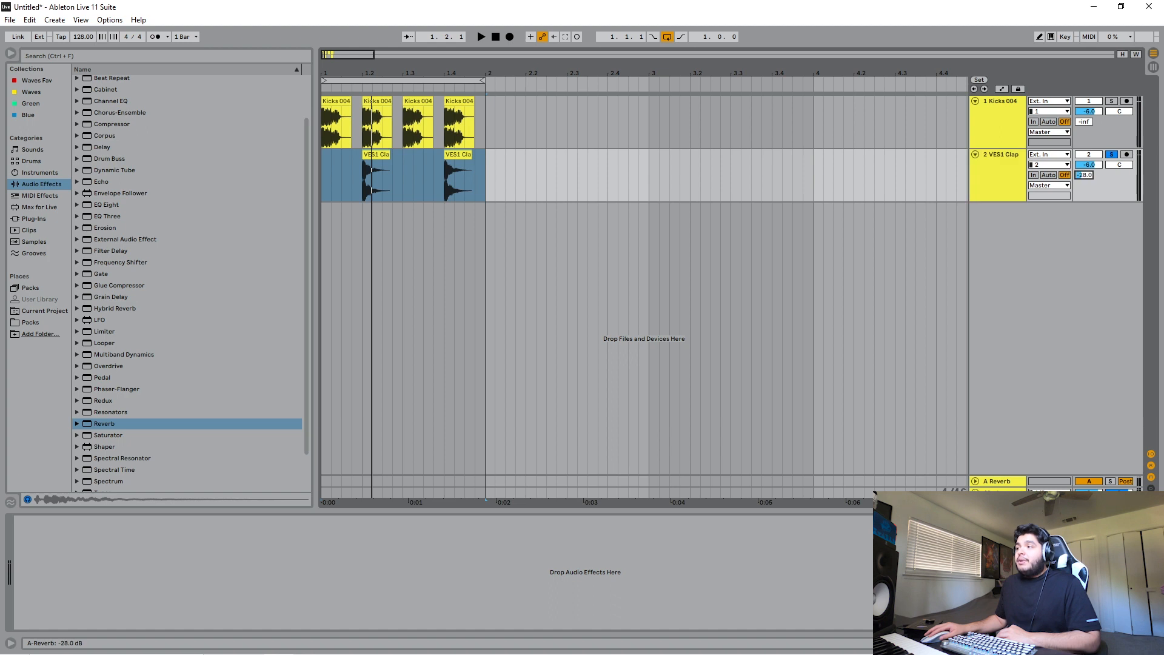
- Insert two more empty return tracks below the reverb return
{"action": "right_click", "coordinate": [995, 483]}
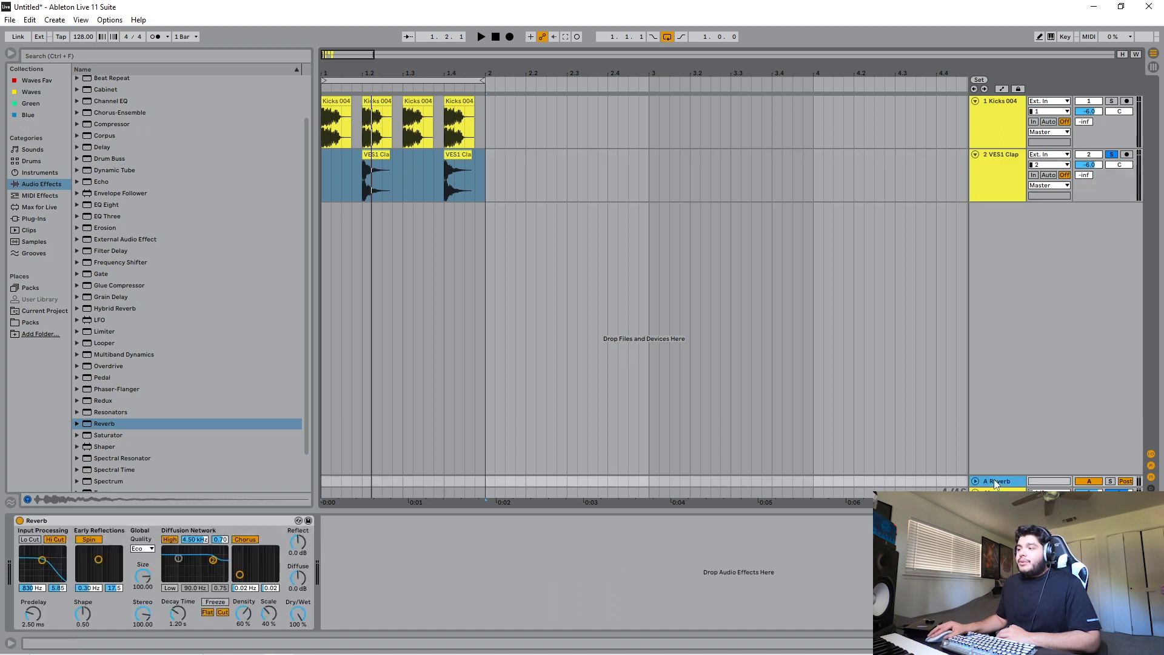
{"action": "left_click", "coordinate": [1016, 485]}
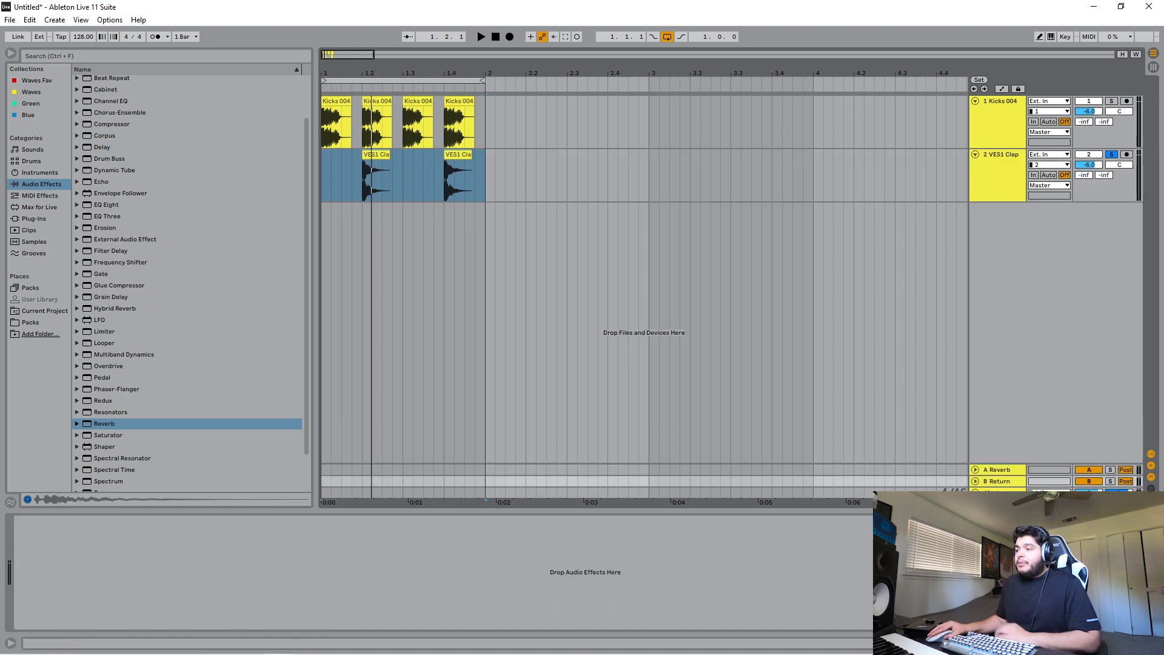
{"action": "right_click", "coordinate": [1009, 483]}
{"action": "left_click", "coordinate": [1052, 549]}
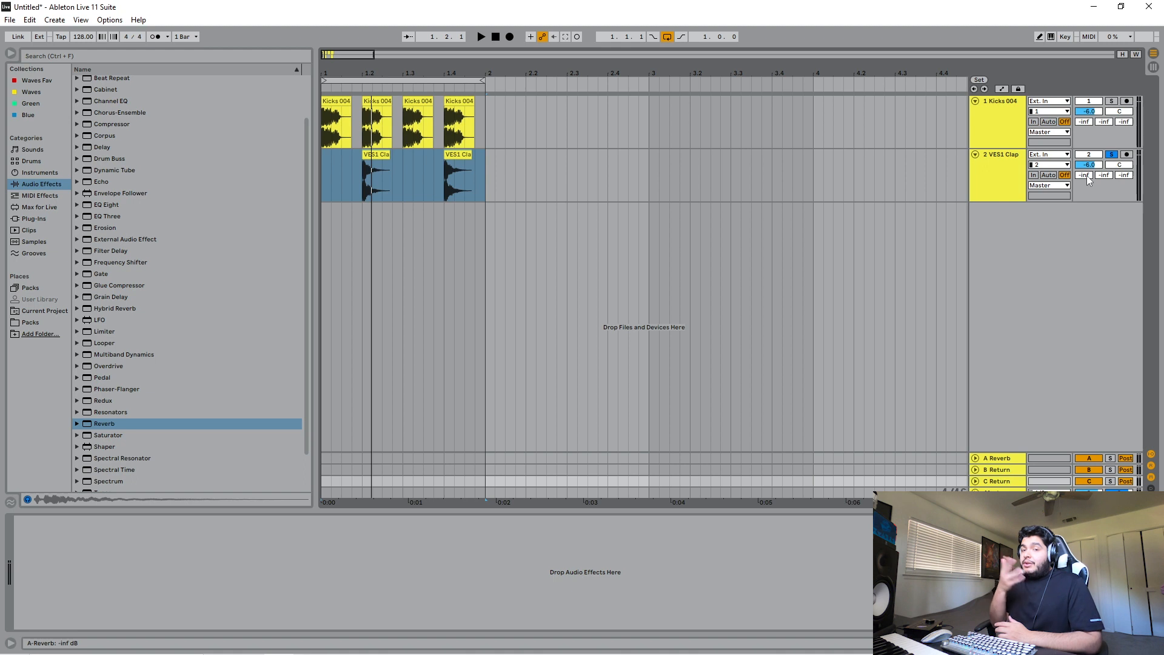
- Play the loop and set the VES1 Clap track's send to the A Reverb return to -8.7 dB
{"action": "left_click", "coordinate": [1006, 460]}
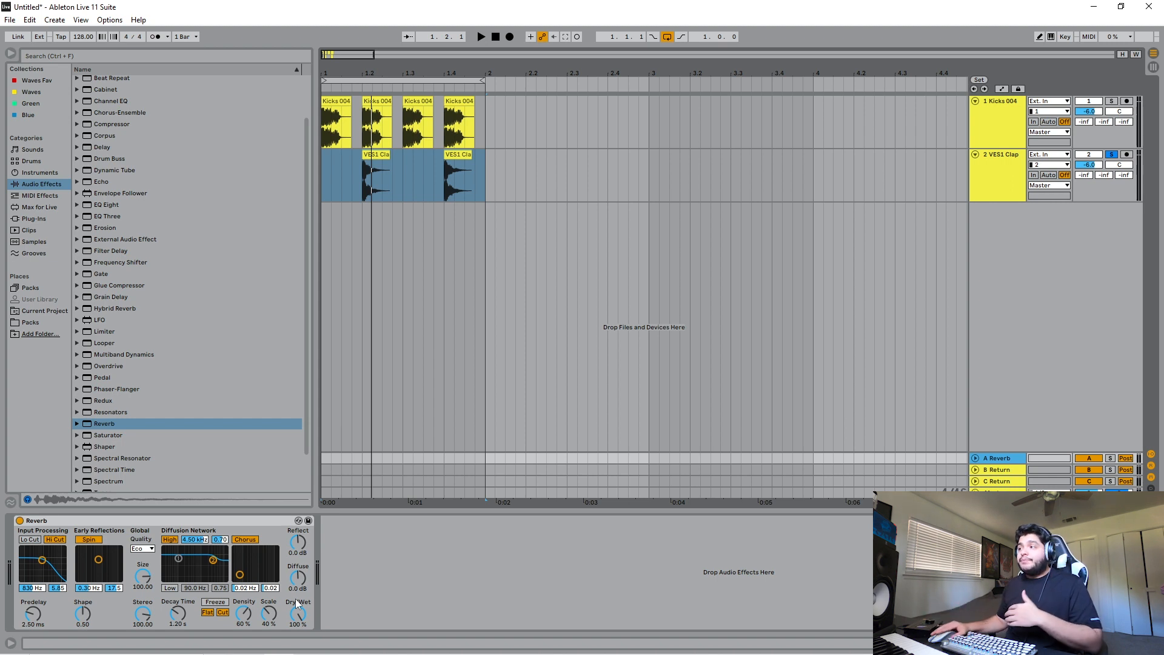
{"action": "left_click", "coordinate": [998, 178]}
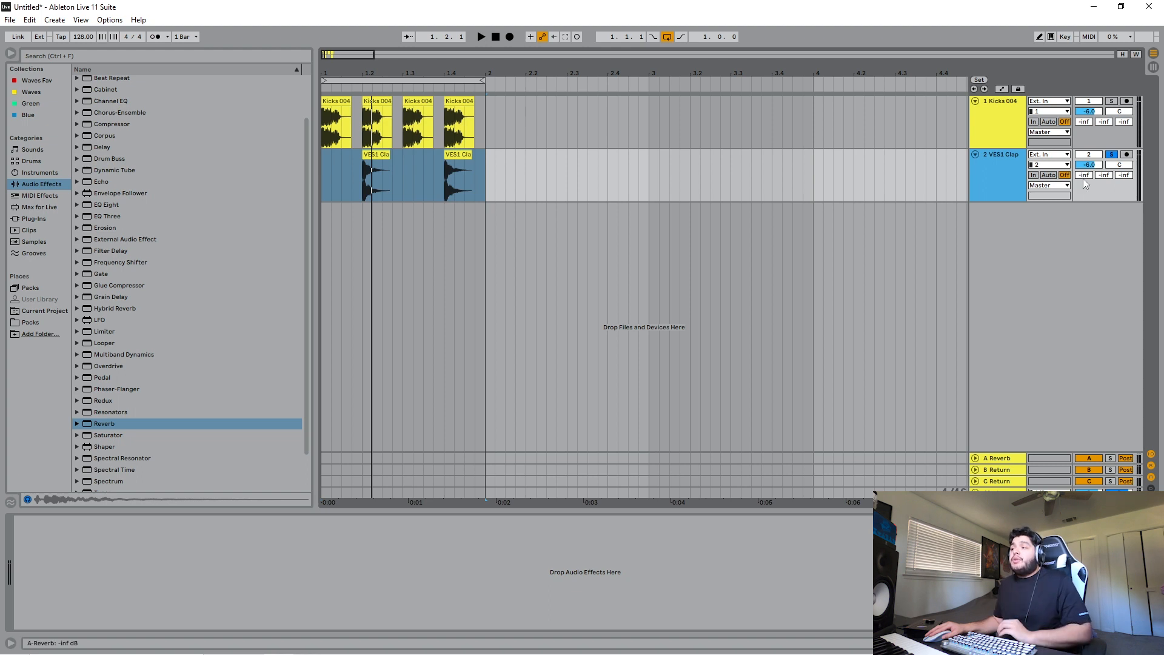
{"action": "key", "text": "space"}
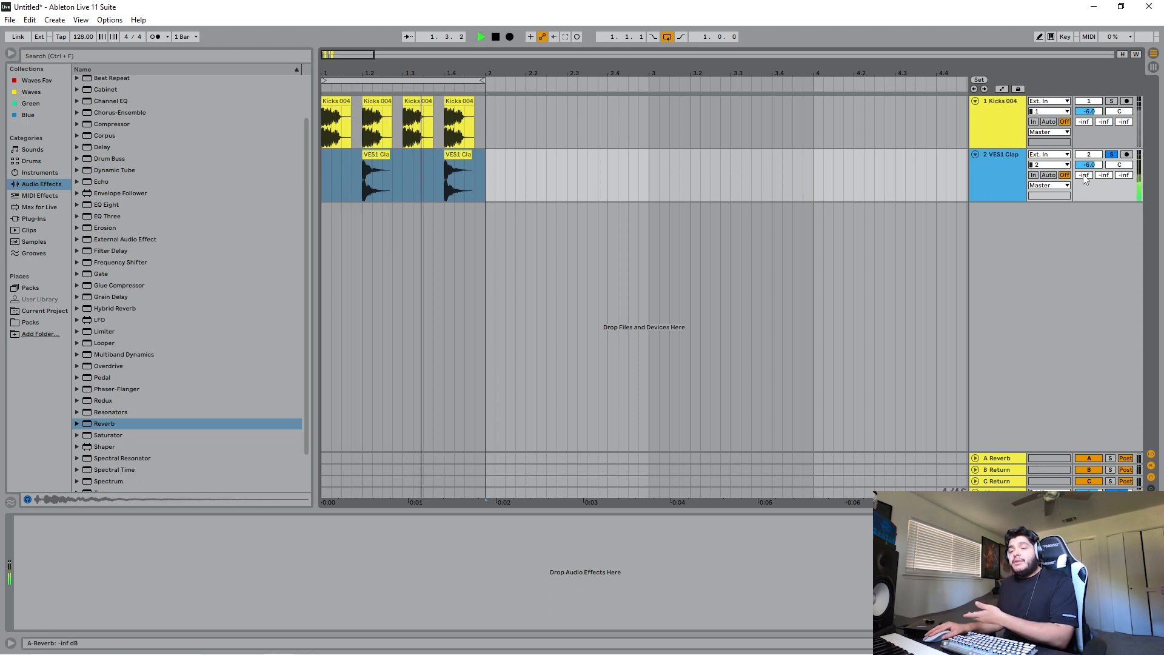
{"action": "left_click_drag", "start_coordinate": [1084, 175], "coordinate": [1084, 158]}
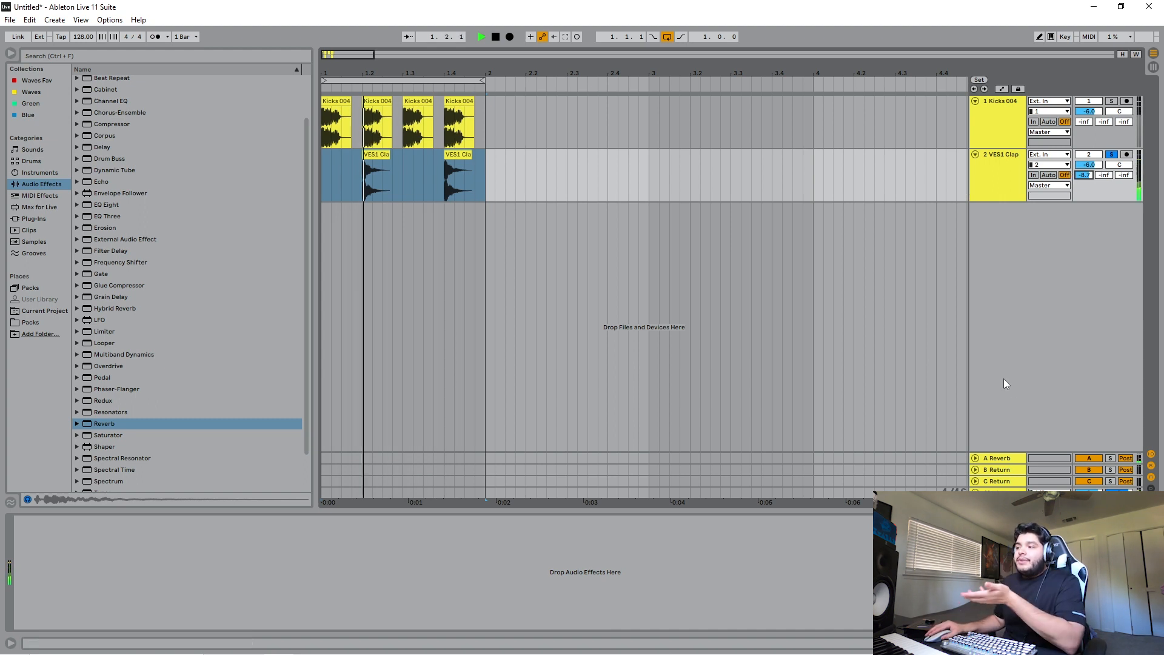
- Add an EQ Eight after the Reverb on the A Reverb return track
{"action": "left_click", "coordinate": [1012, 457]}
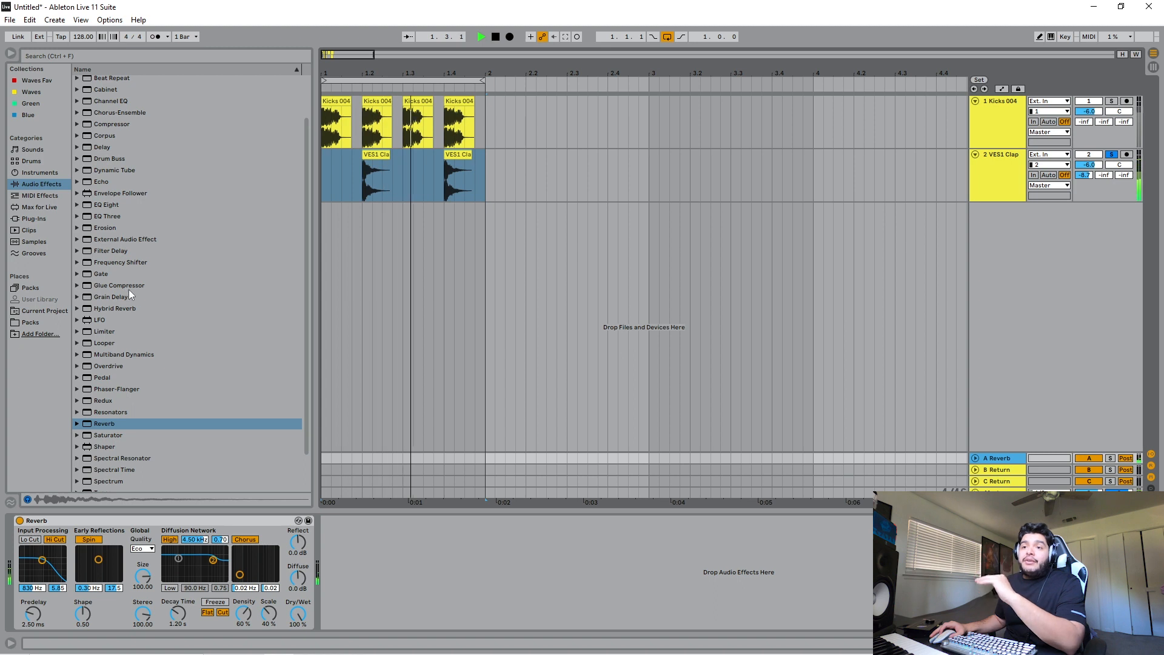
{"action": "scroll", "coordinate": [129, 289], "scroll_direction": "up", "scroll_amount": 2}
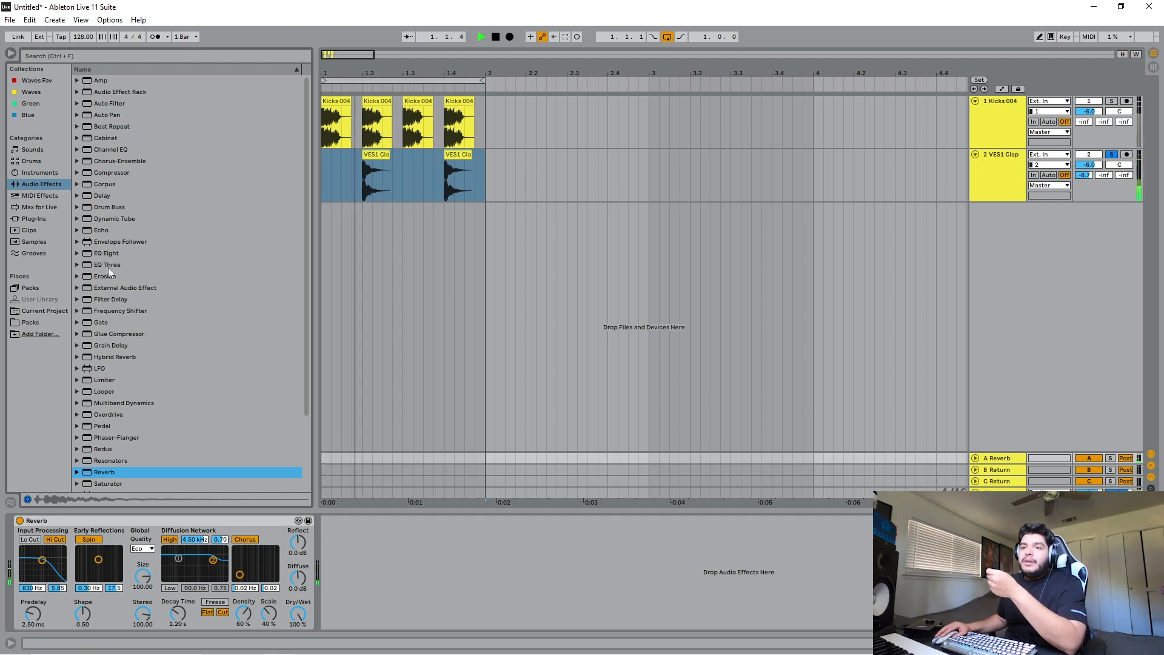
{"action": "mouse_move", "coordinate": [107, 252]}
{"action": "left_mouse_down"}
{"action": "mouse_move", "coordinate": [378, 493]}
{"action": "mouse_move", "coordinate": [403, 555]}
{"action": "left_mouse_up"}
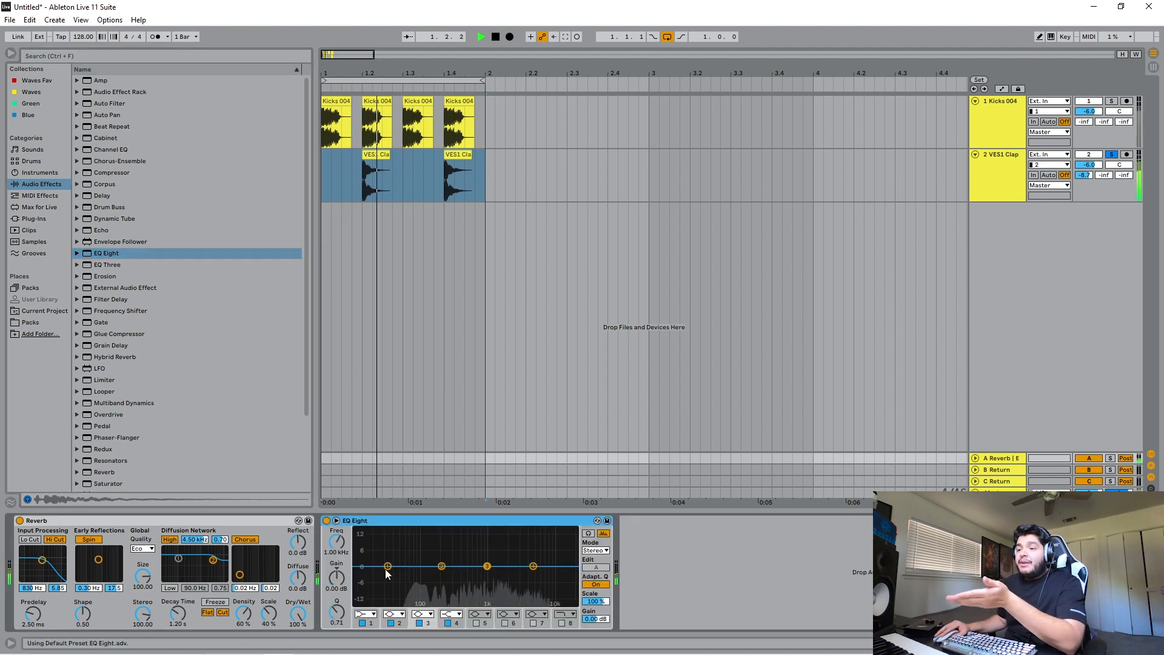
- Solo the A Reverb return and make EQ Eight's band 1 a low-cut filter at 325 Hz
{"action": "left_click", "coordinate": [1110, 459]}
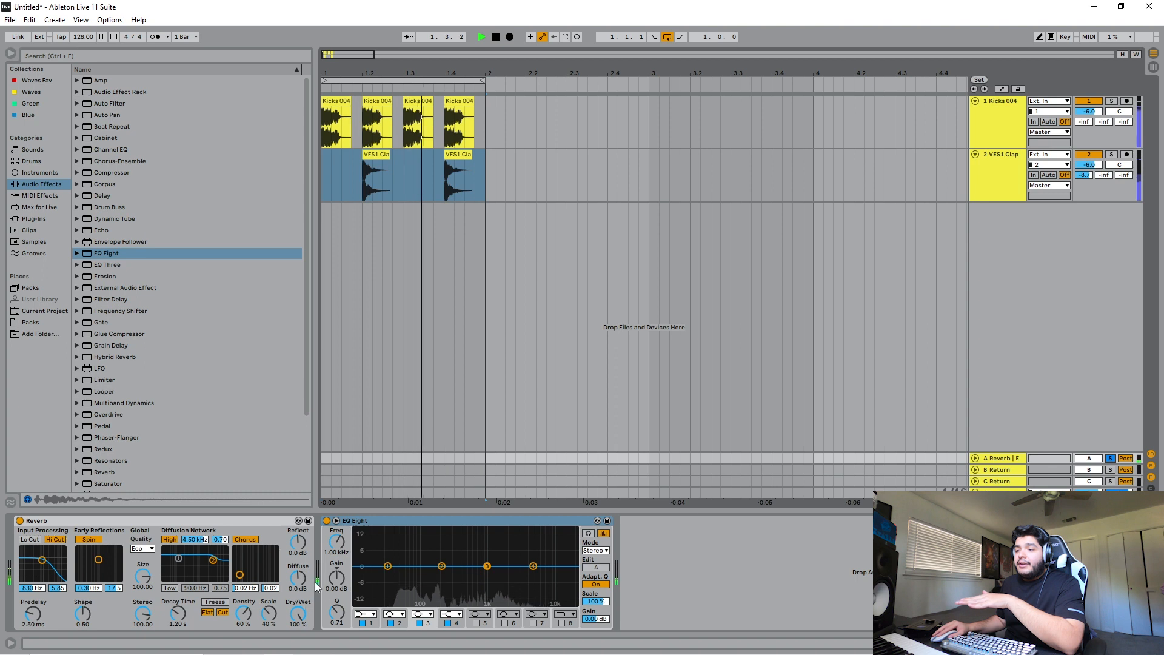
{"action": "left_click", "coordinate": [389, 567]}
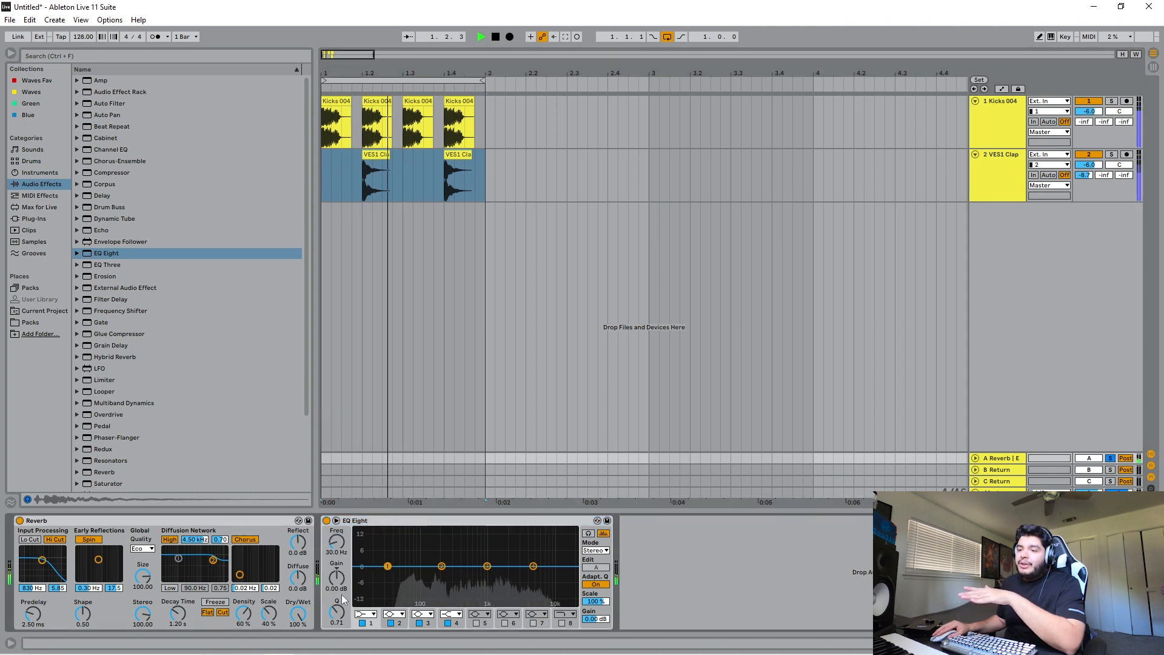
{"action": "left_click", "coordinate": [371, 615]}
{"action": "left_click", "coordinate": [366, 543]}
{"action": "left_click_drag", "start_coordinate": [337, 543], "coordinate": [337, 505]}
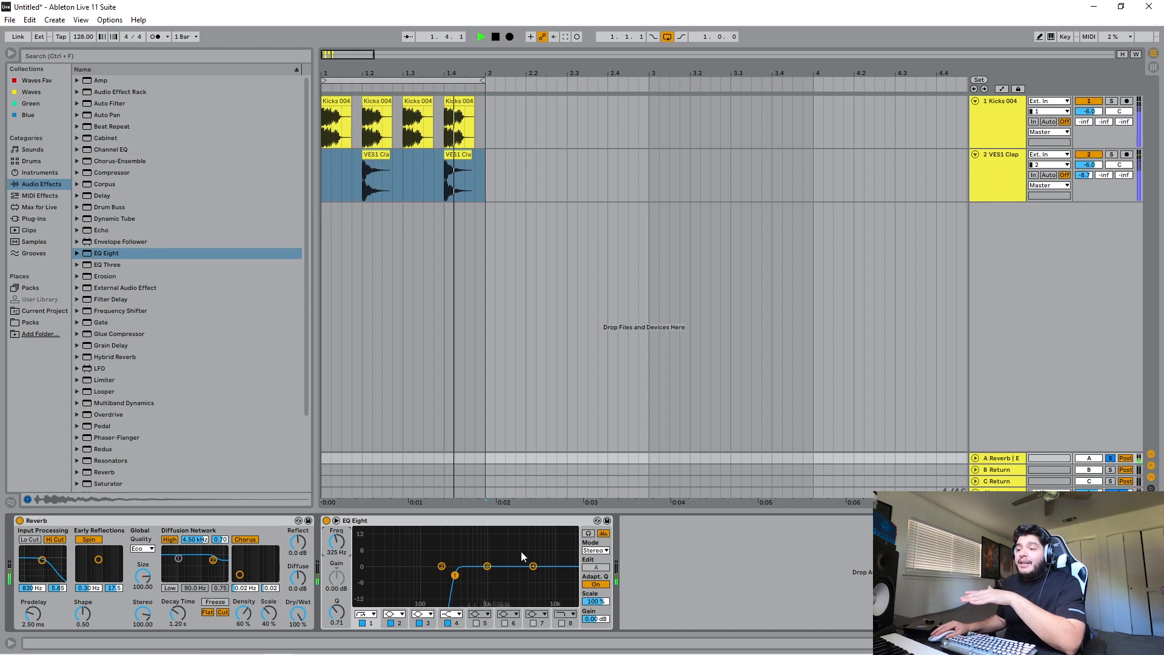
- Turn off EQ Eight's spectrum analyzer and unsolo the A Reverb return
{"action": "left_click", "coordinate": [604, 535]}
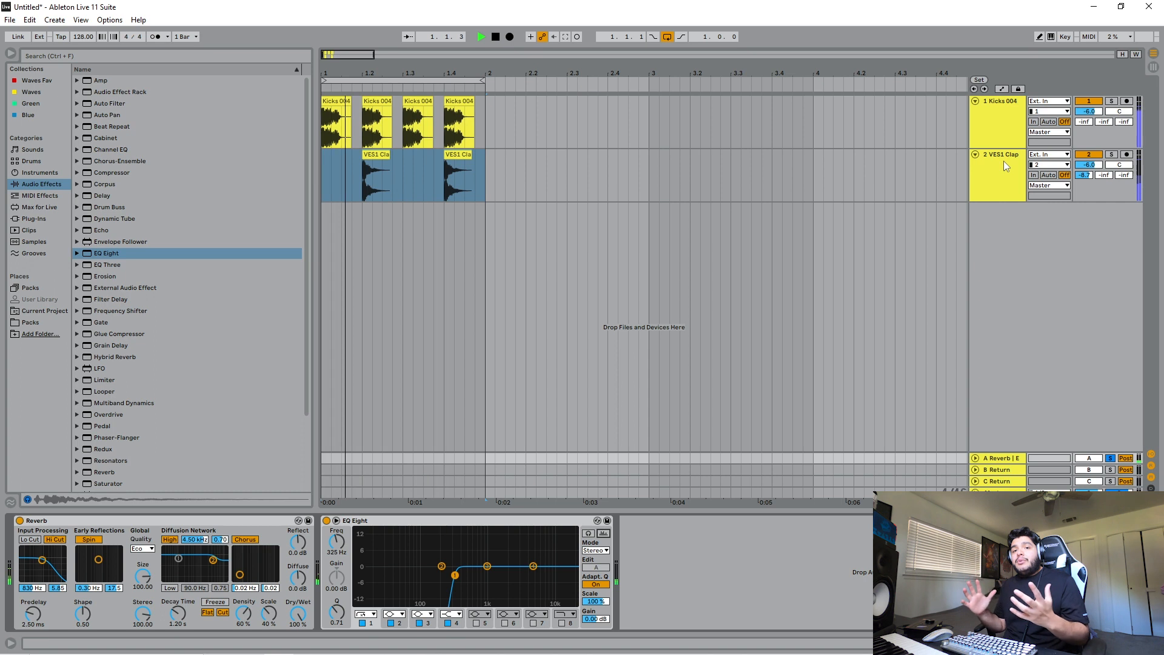
{"action": "left_click", "coordinate": [1110, 459]}
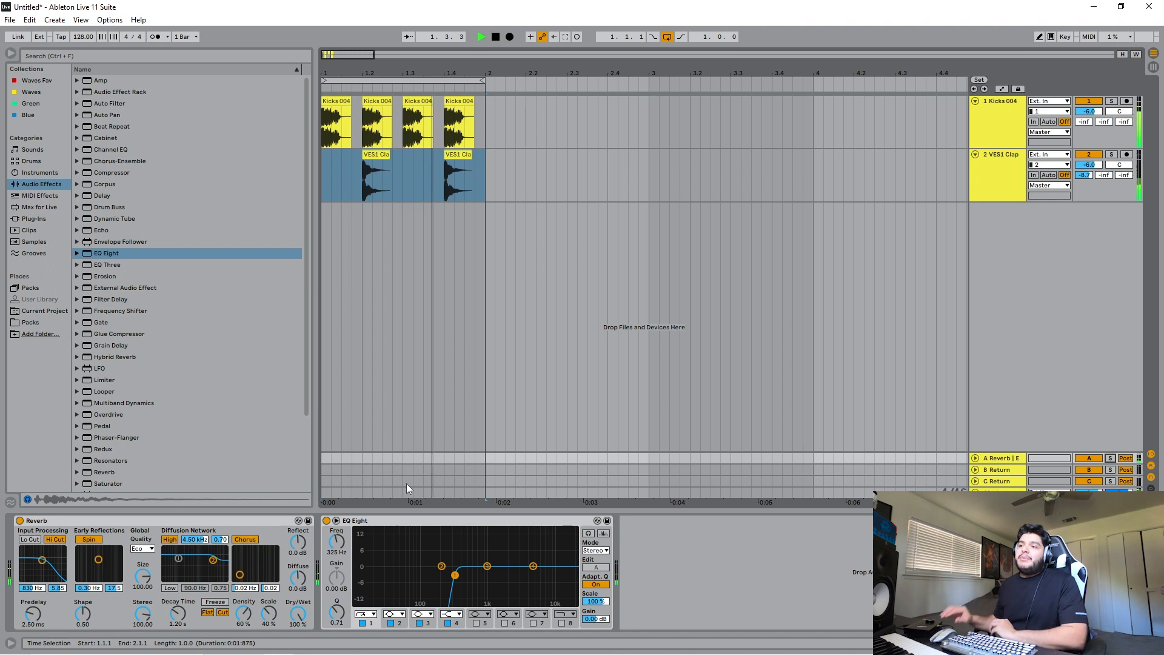
- Stop playback and copy the Reverb and EQ Eight from the A Reverb return onto the VES1 Clap track
{"action": "key", "text": "space"}
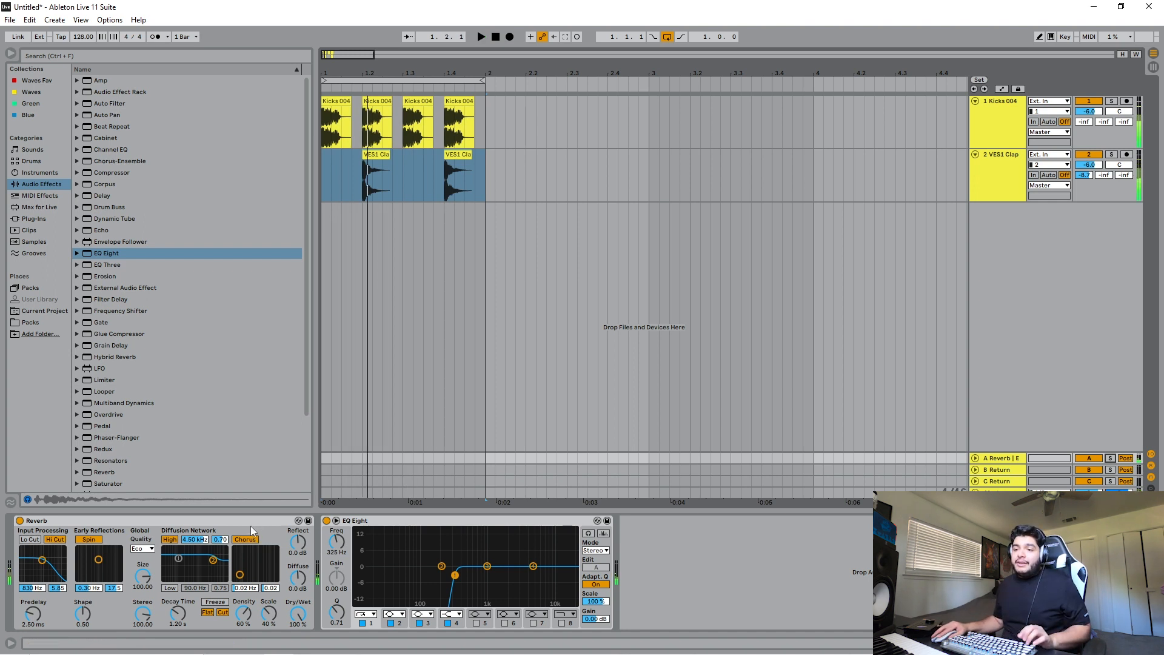
{"action": "left_click", "coordinate": [365, 525]}
{"action": "left_click", "coordinate": [1000, 171]}
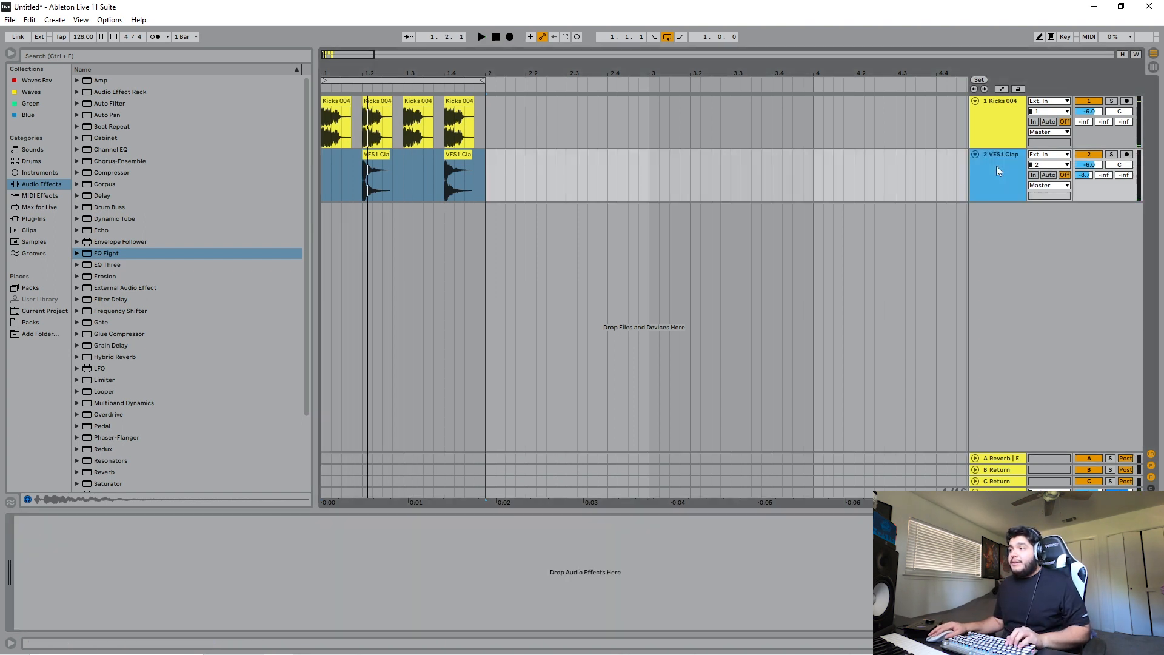
{"action": "left_click", "coordinate": [416, 567]}
{"action": "key", "text": "ctrl+v"}
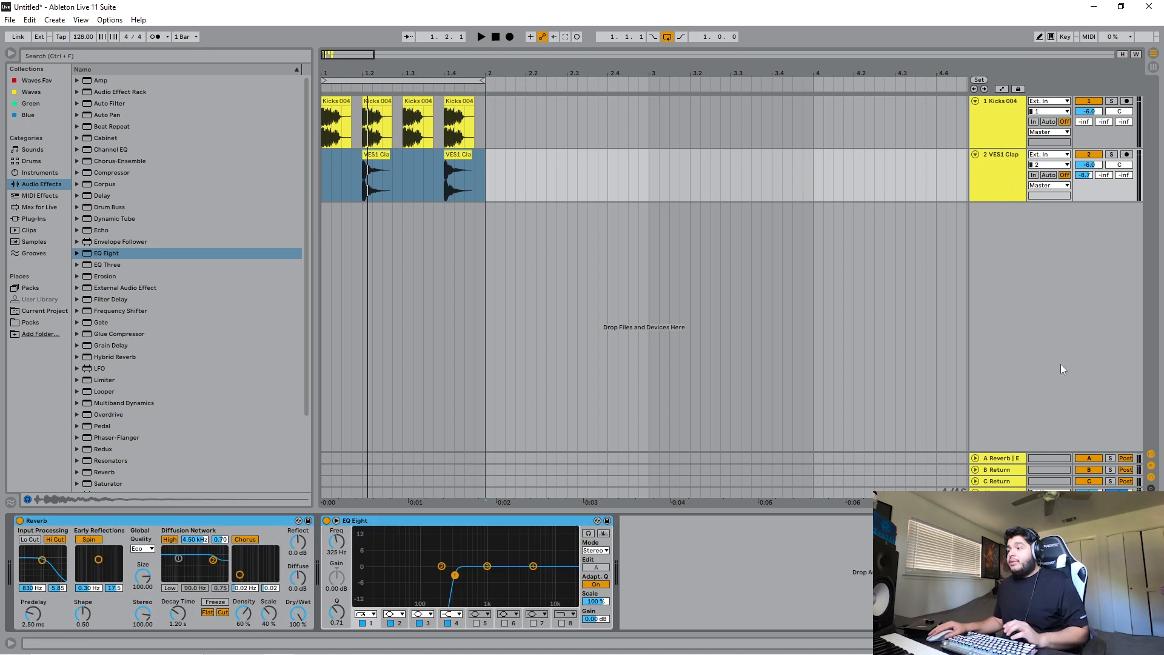
- Set the VES1 Clap's send to the A Reverb return to -inf and, with the loop playing, the Reverb's Dry/Wet to 37 %
{"action": "left_click", "coordinate": [1000, 460]}
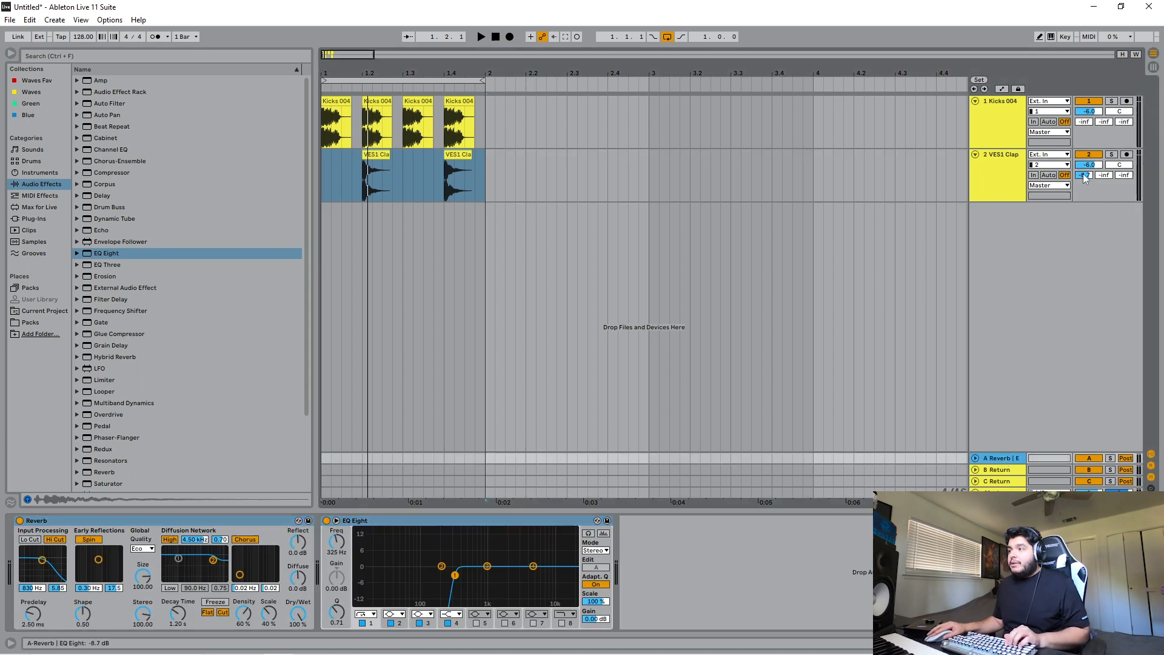
{"action": "key", "text": "space"}
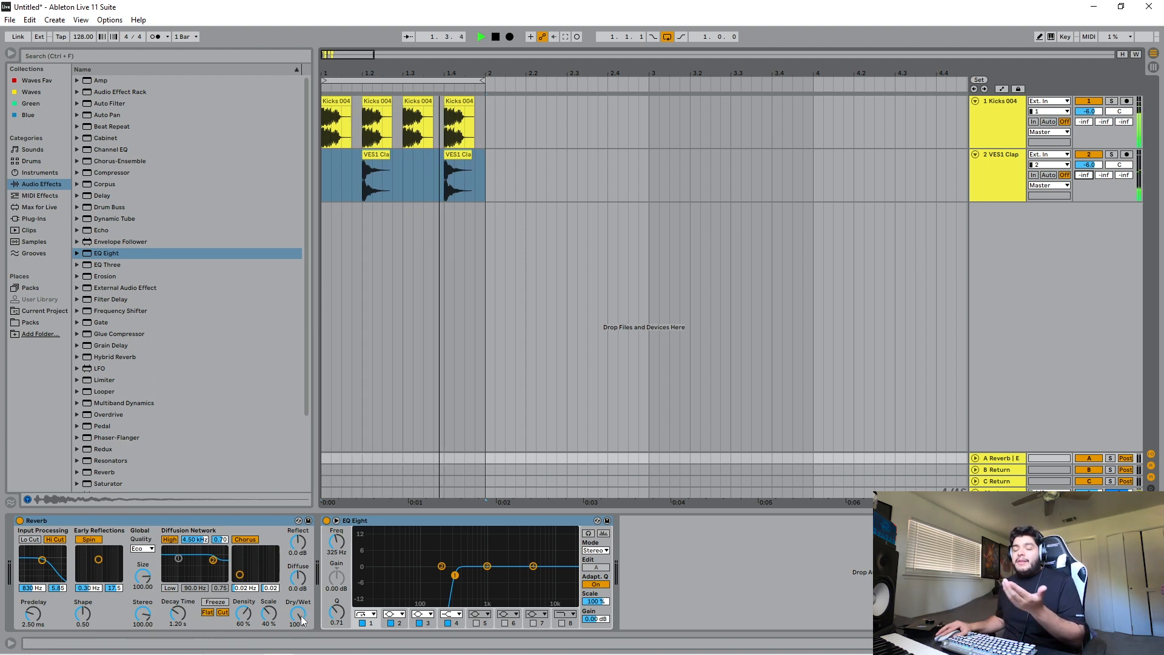
{"action": "left_click_drag", "start_coordinate": [301, 620], "coordinate": [302, 626]}
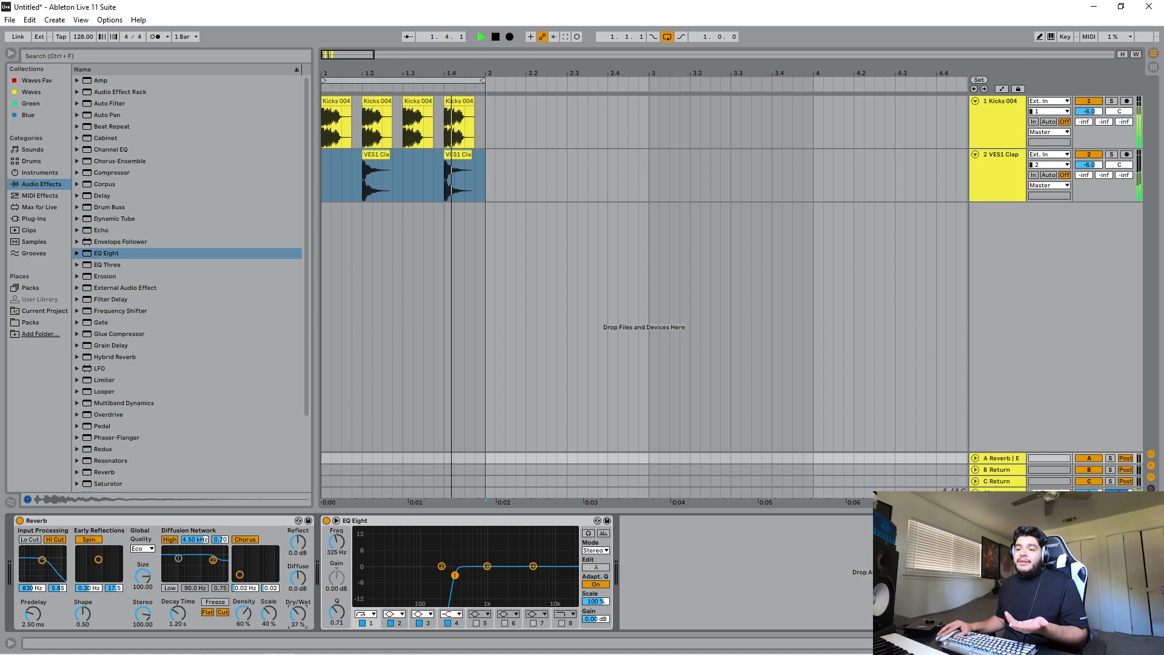